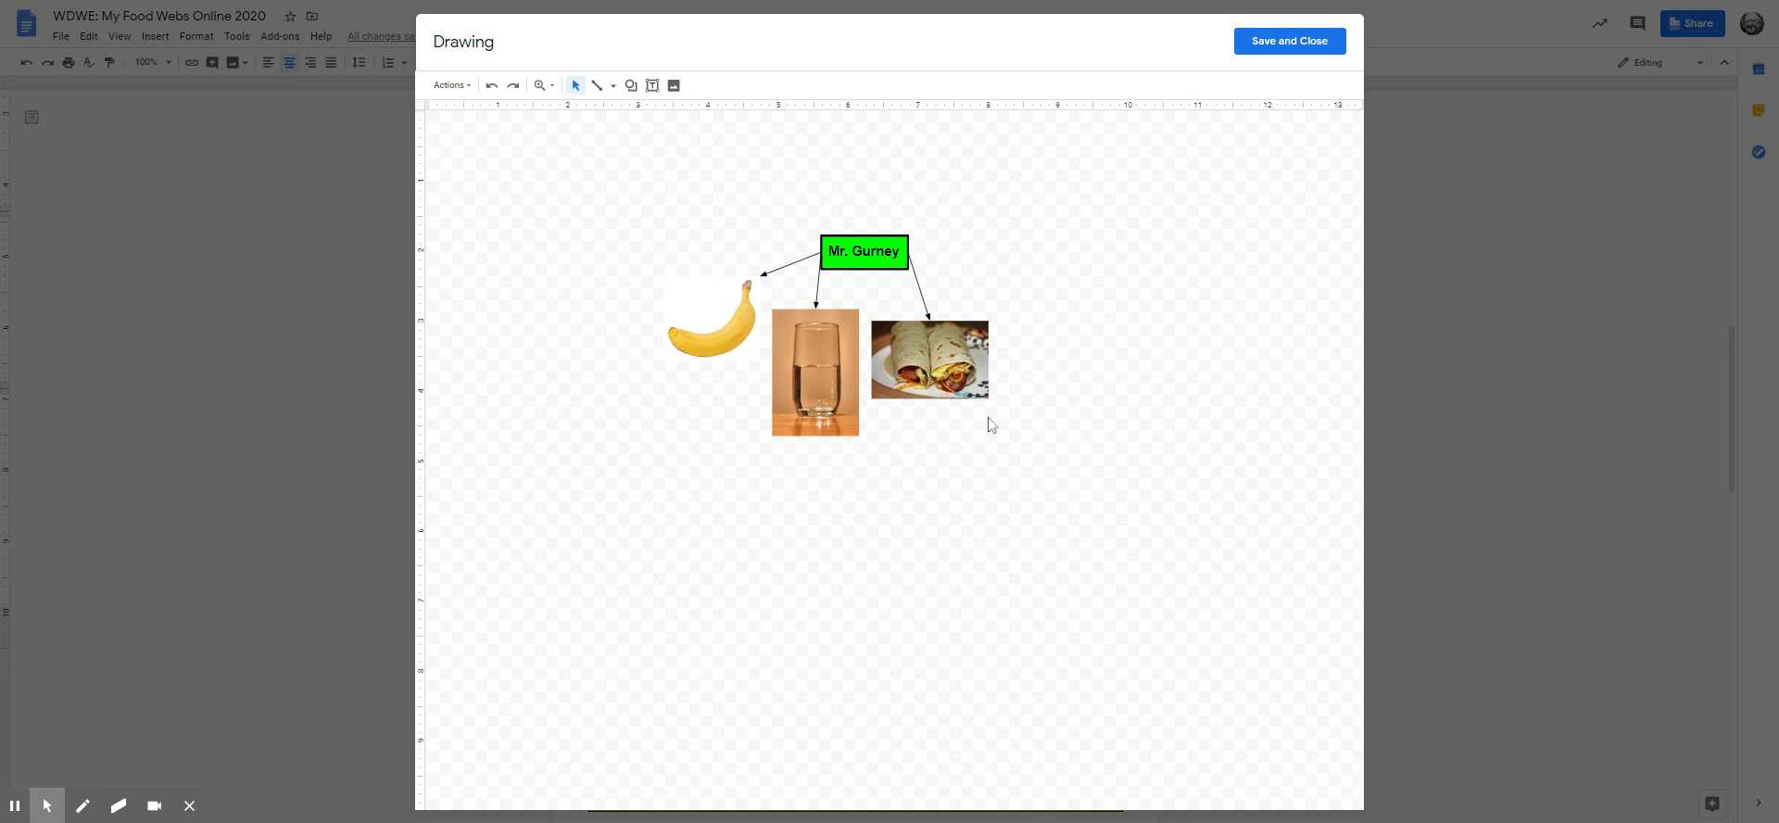
- Find a "tortilla" picture through the web image search and insert the close-up of the tall tortilla stack into the drawing
click(674, 85)
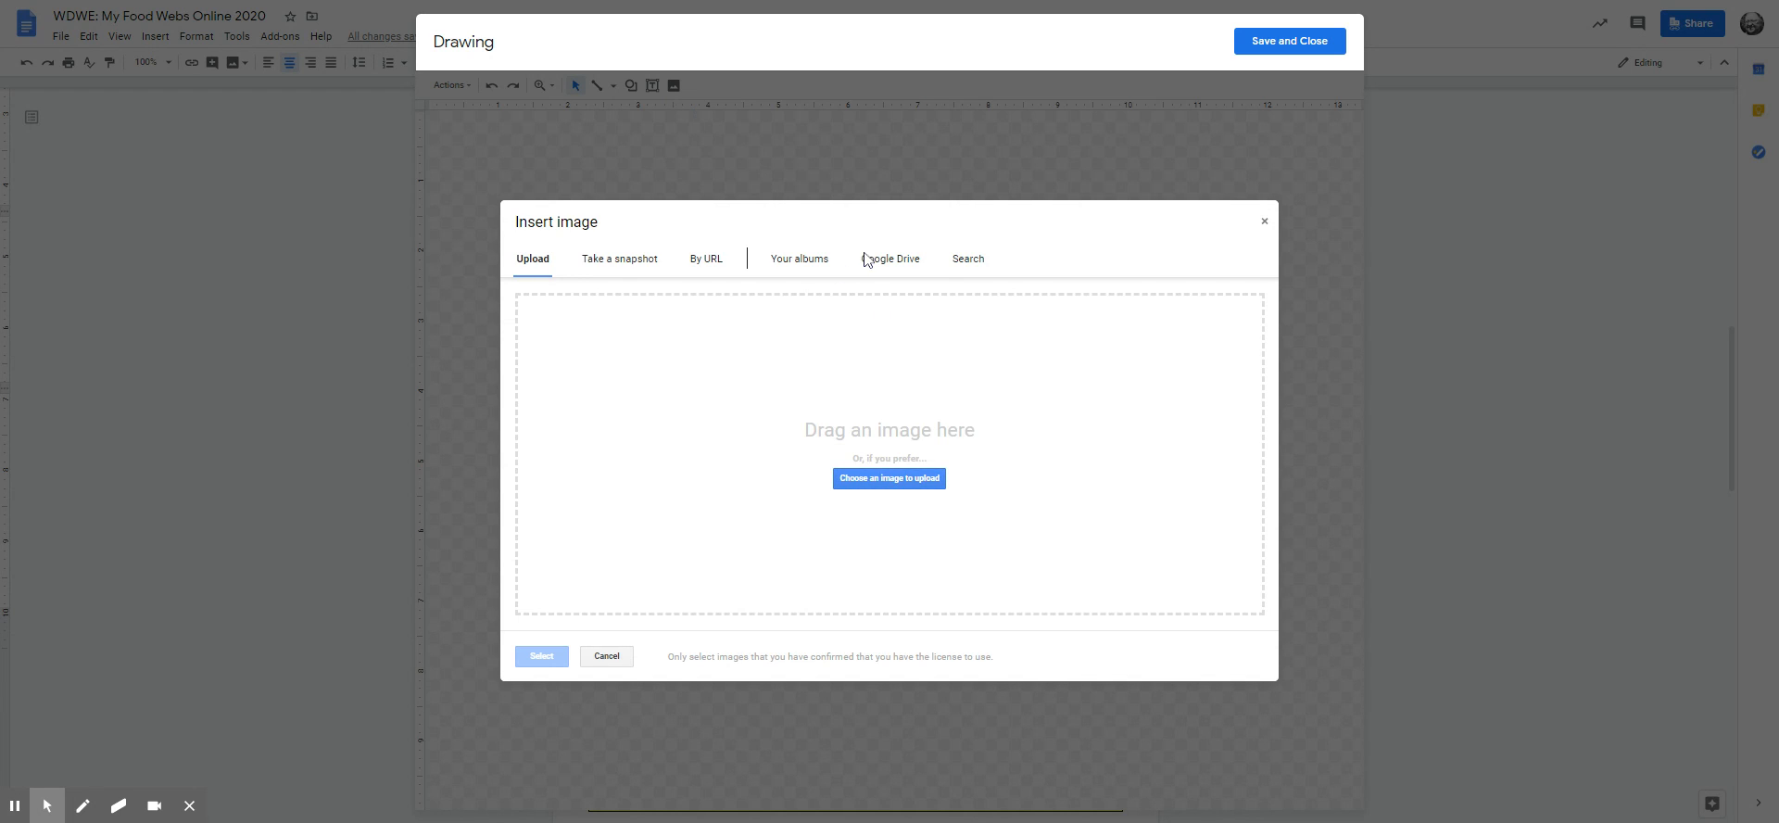
click(955, 267)
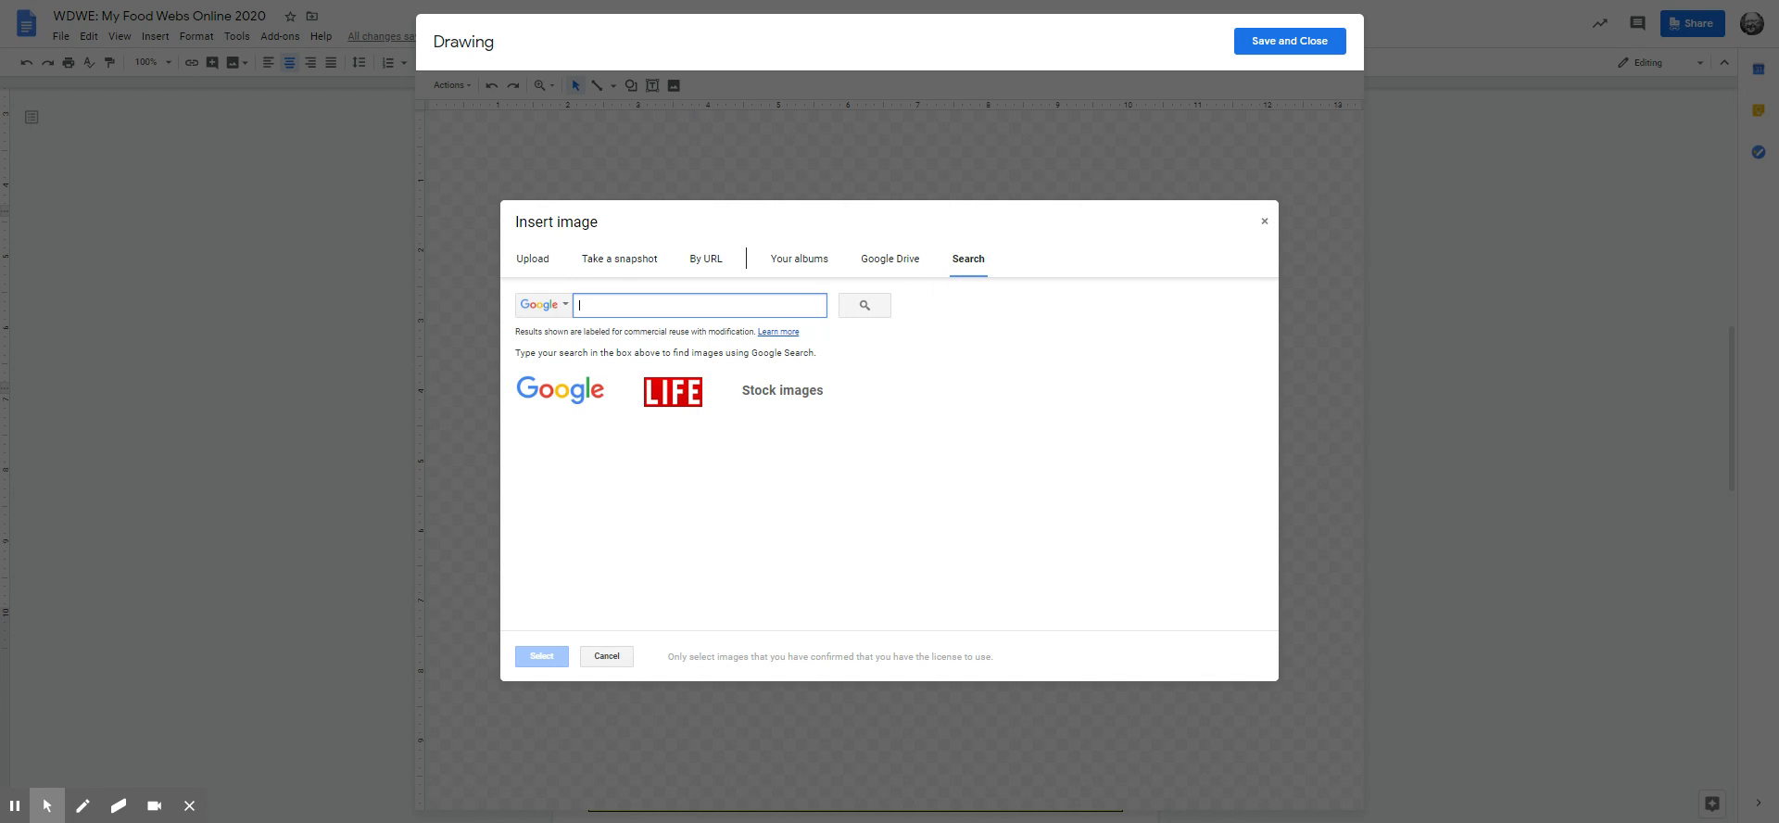
text(tortilla)
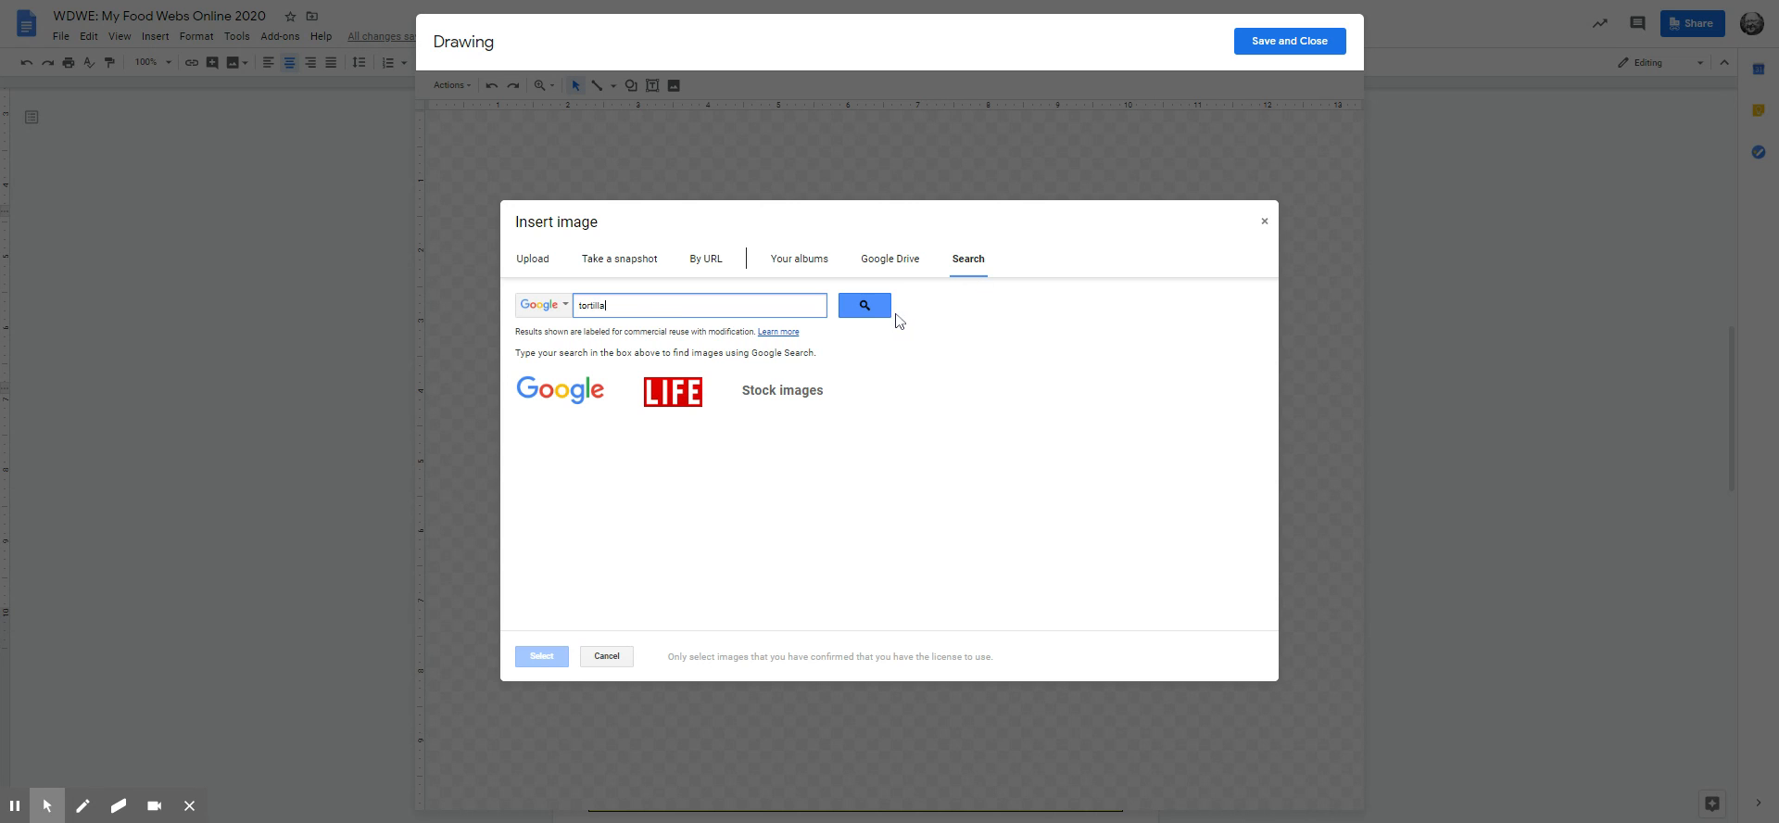
key(Return)
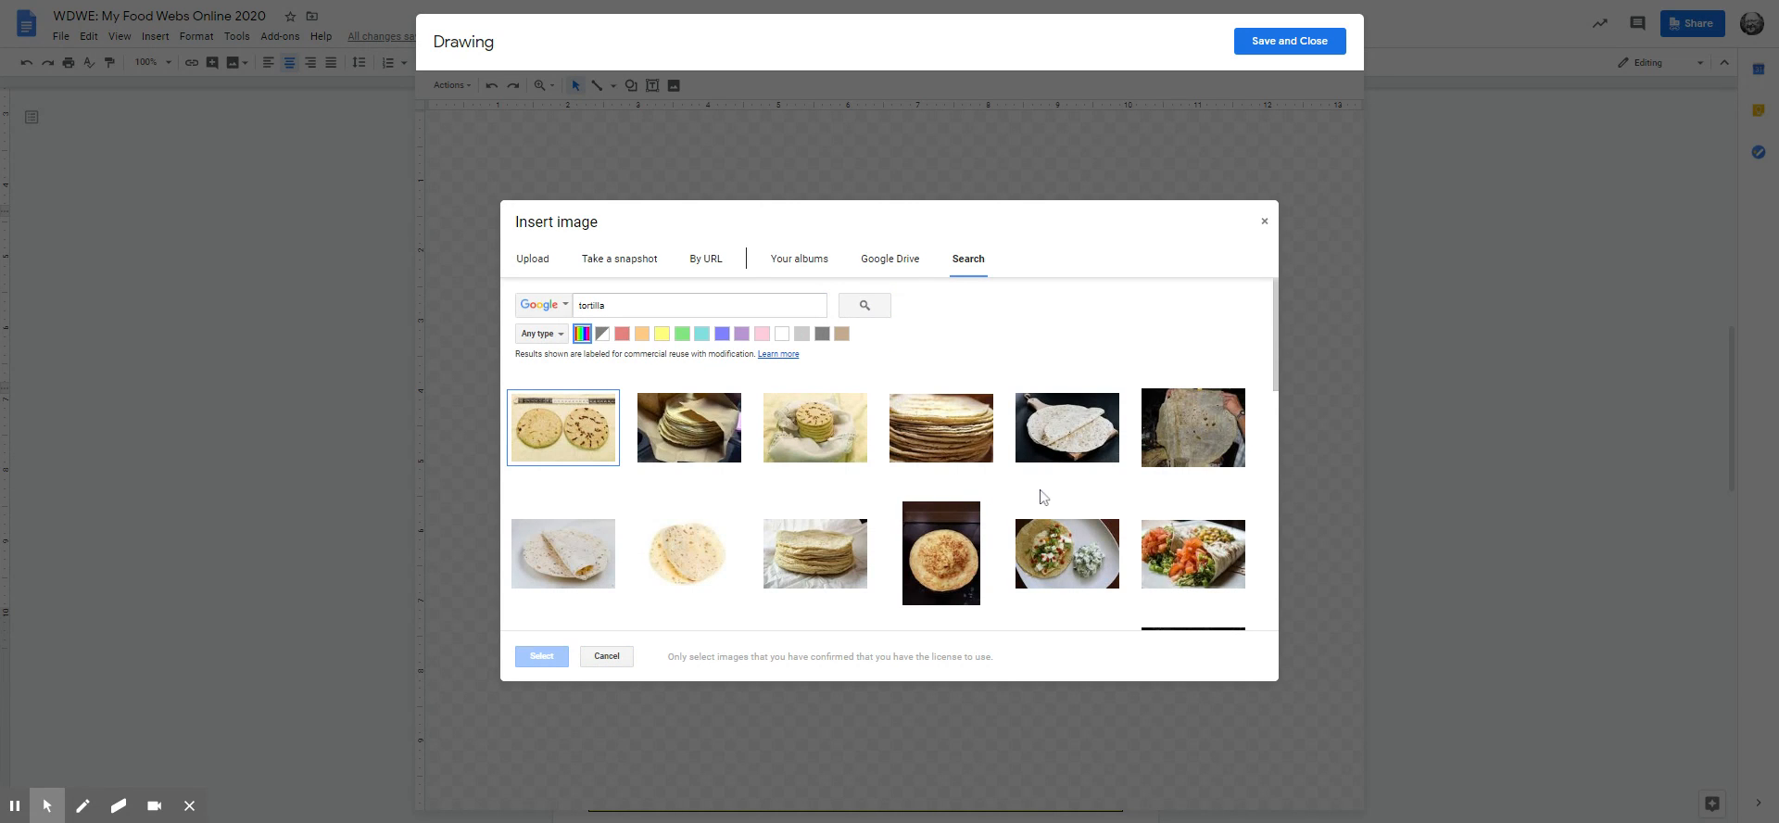
click(931, 447)
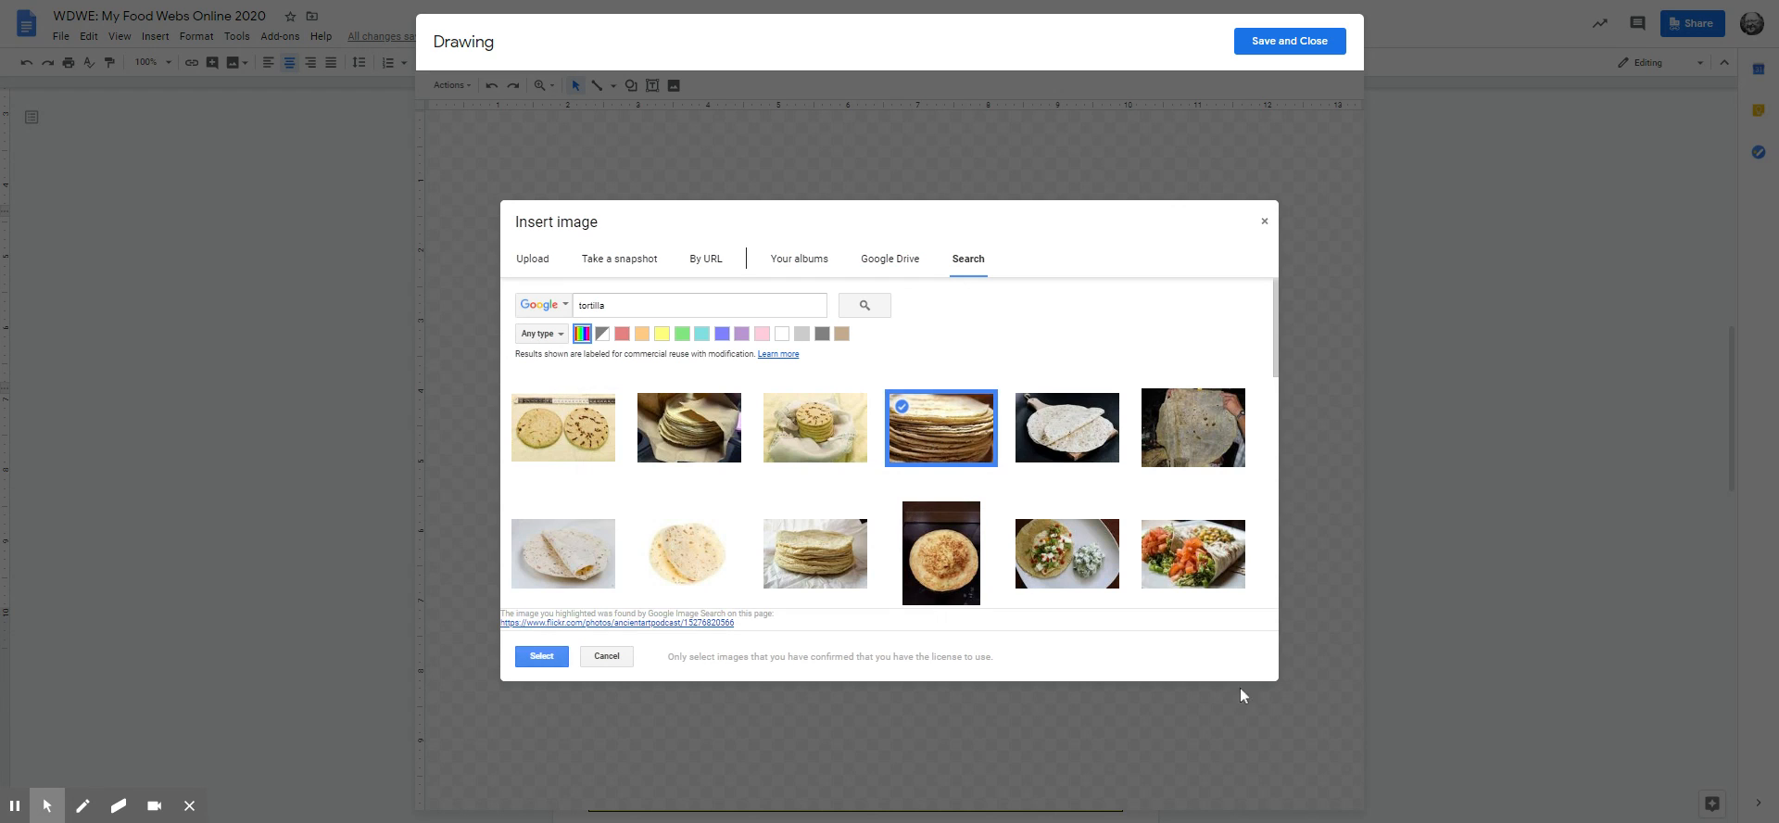
click(541, 655)
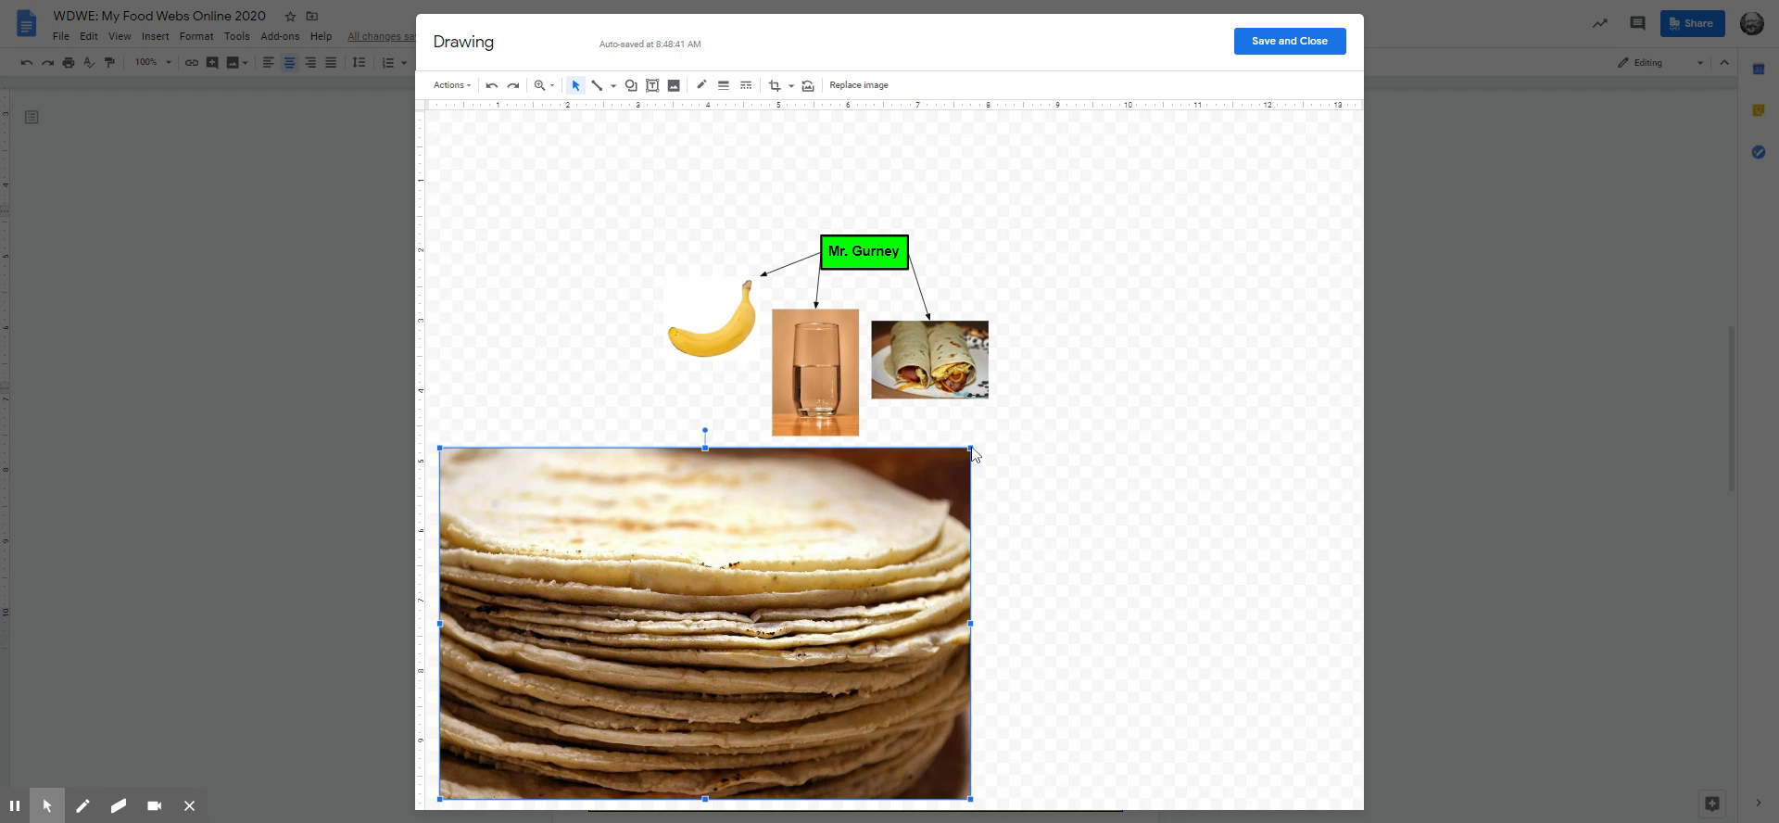
- Shrink the tortilla picture and place it below the burrito picture
drag(513, 640, 601, 692)
drag(488, 711, 934, 469)
click(1008, 617)
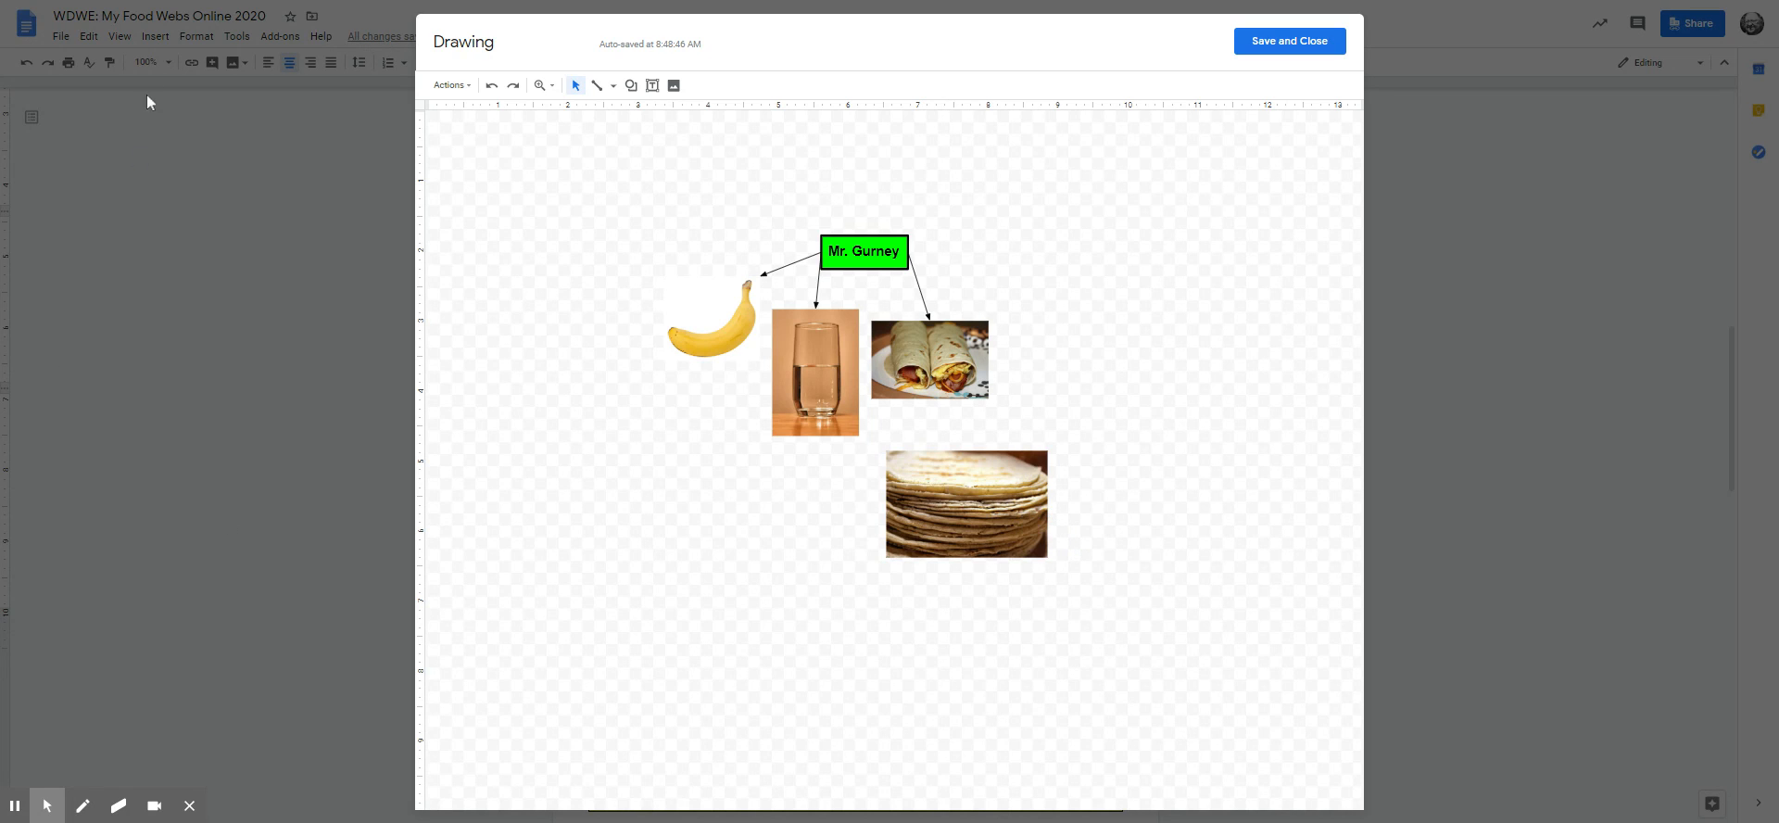
- Search the web images for "flour" and insert the picture of loose flour heaped on a wooden board
click(670, 86)
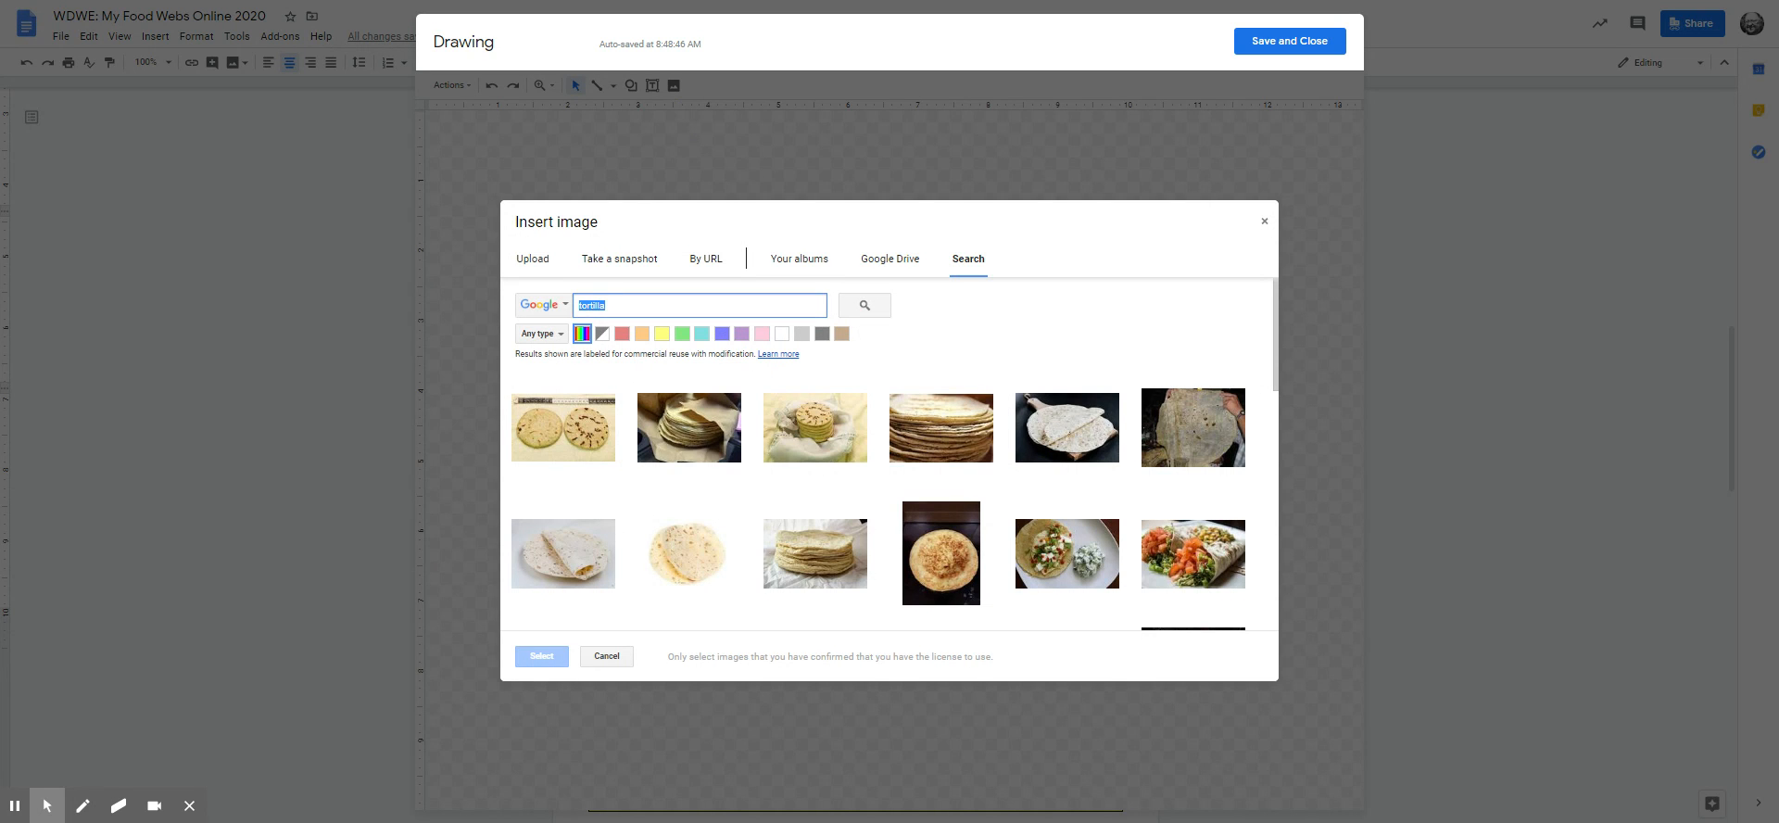
text(flour)
key(Return)
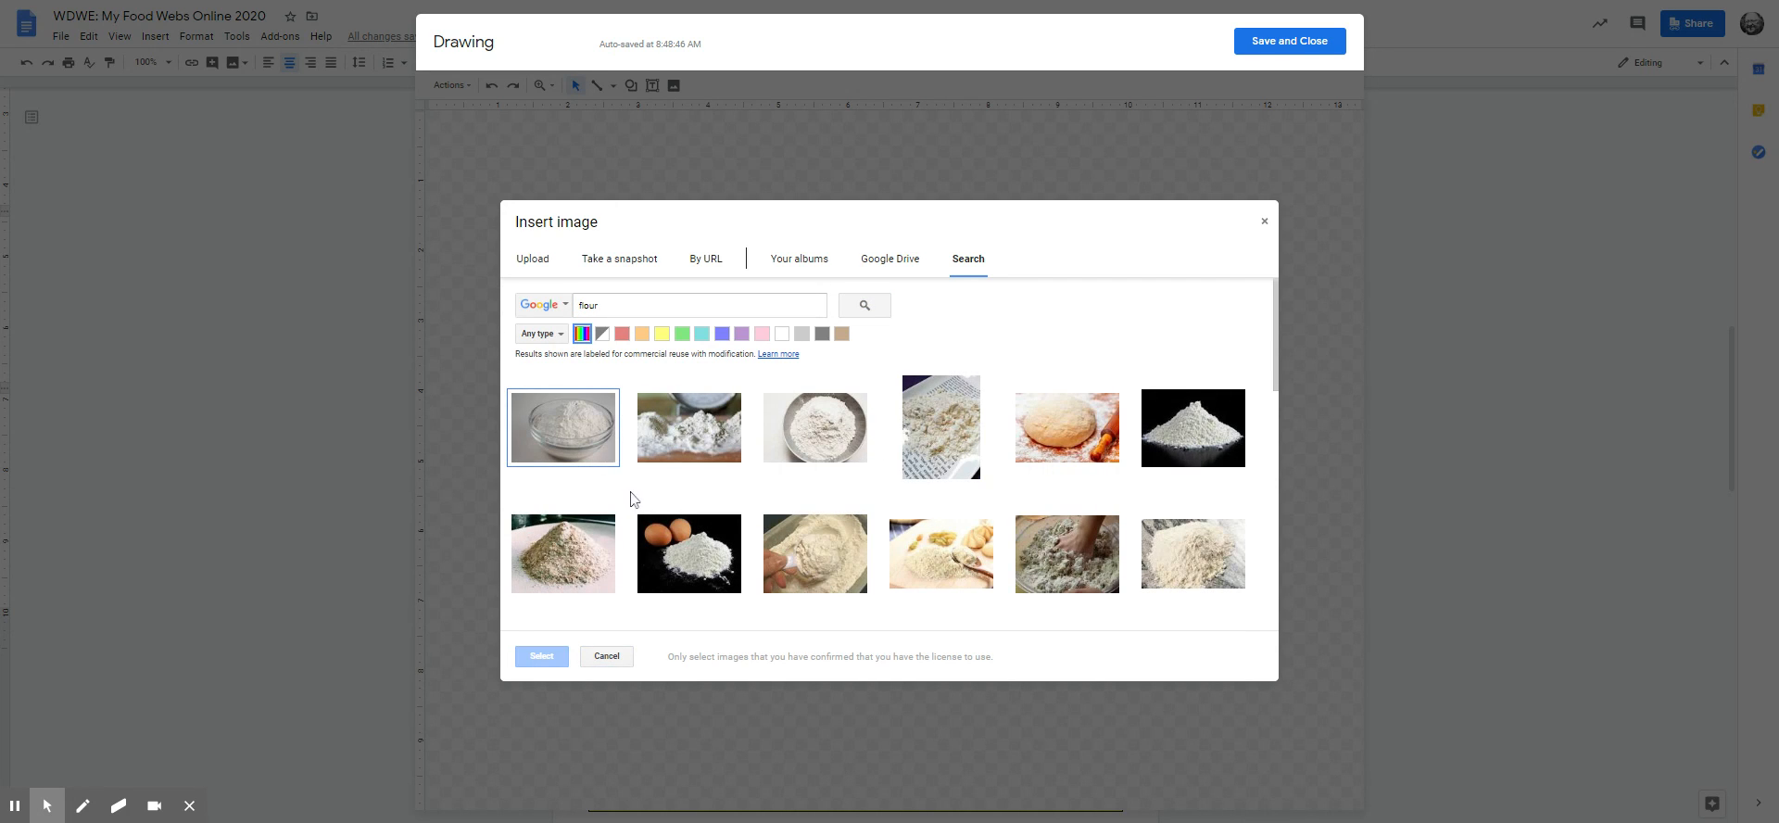
click(697, 444)
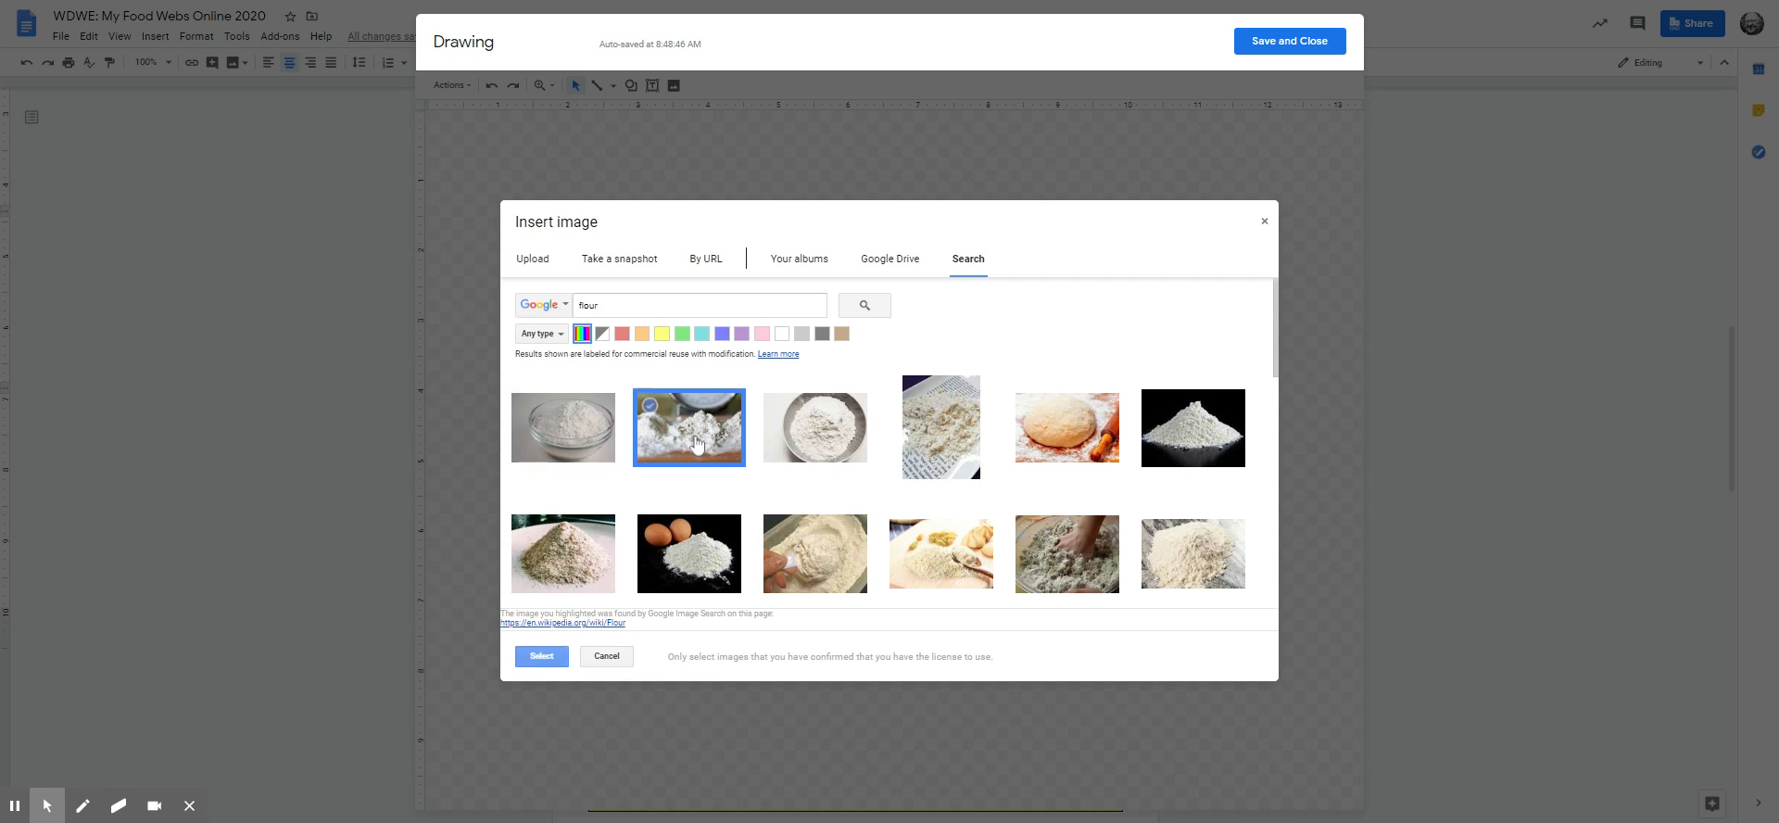
click(548, 662)
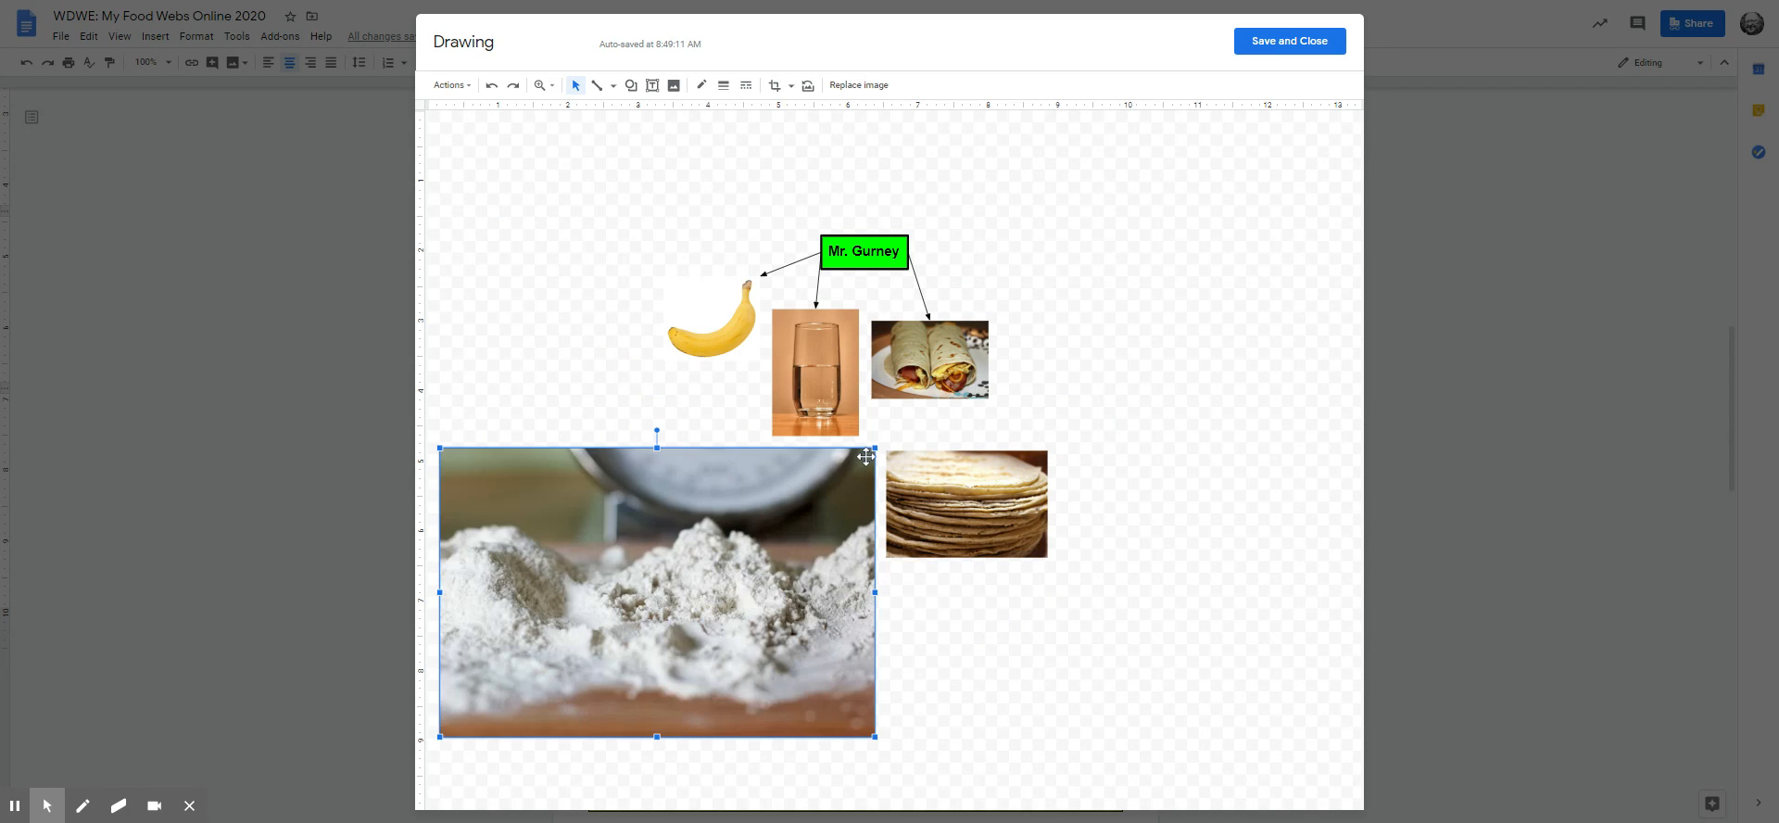
- Shrink the flour picture and arrange it beneath the tortillas, shifting the tortilla picture up closer to the burrito
drag(870, 452, 962, 588)
drag(964, 519, 980, 486)
drag(928, 591, 919, 565)
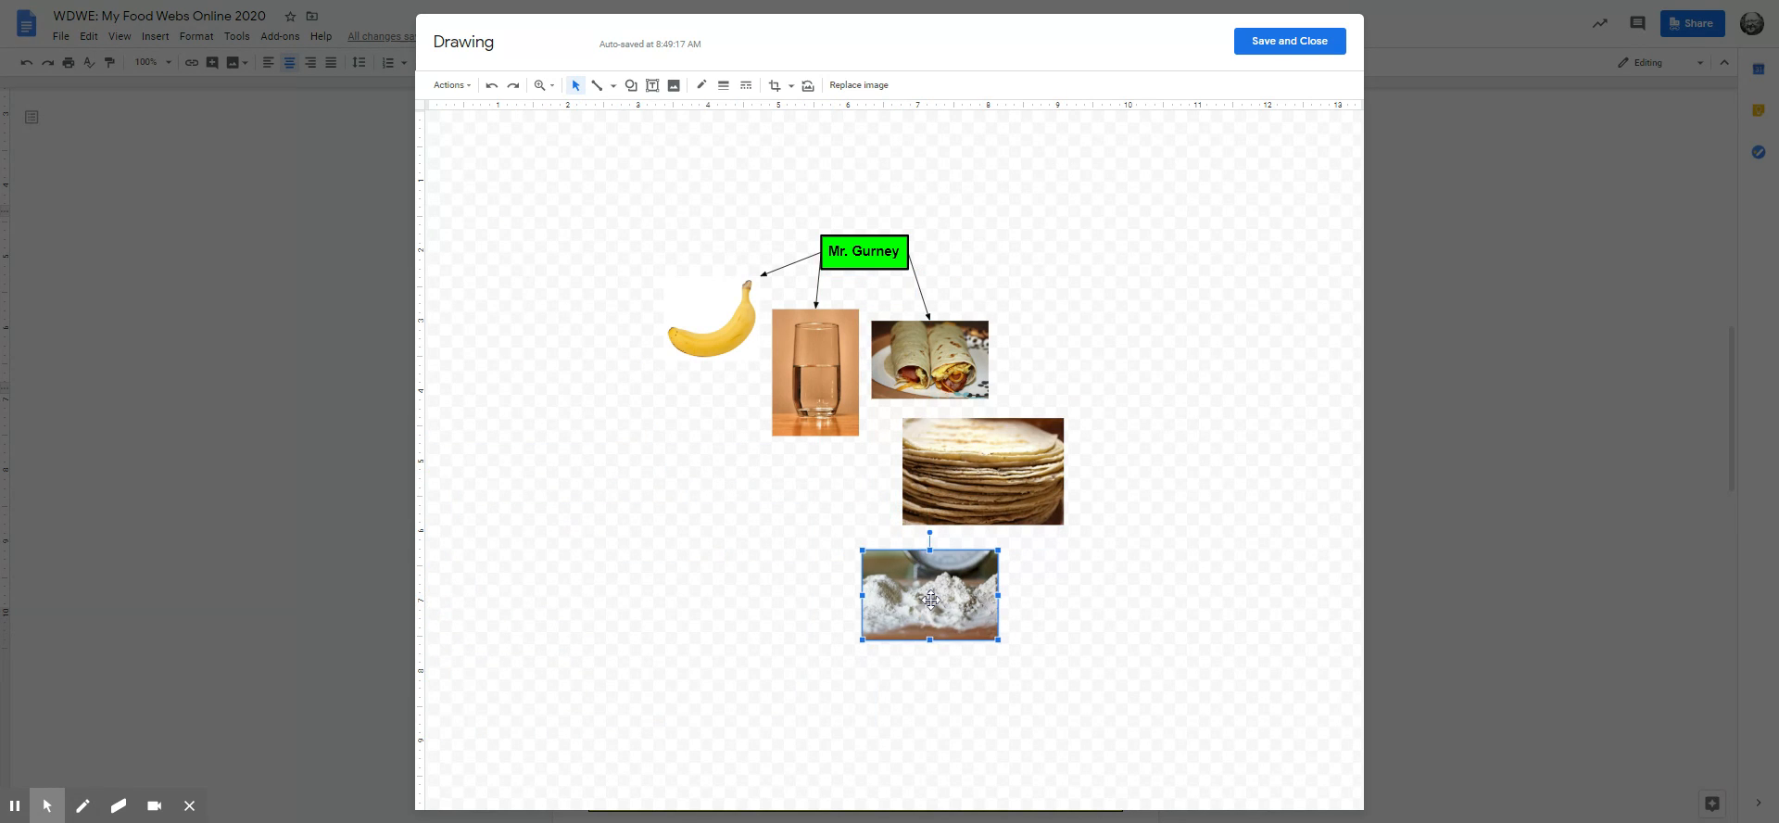
- Search the web images for "wheat", insert the picture of wheat ears against blue sky, and place it small beneath the flour
double_click(945, 587)
key(Return)
click(674, 84)
double_click(587, 305)
text(wheat)
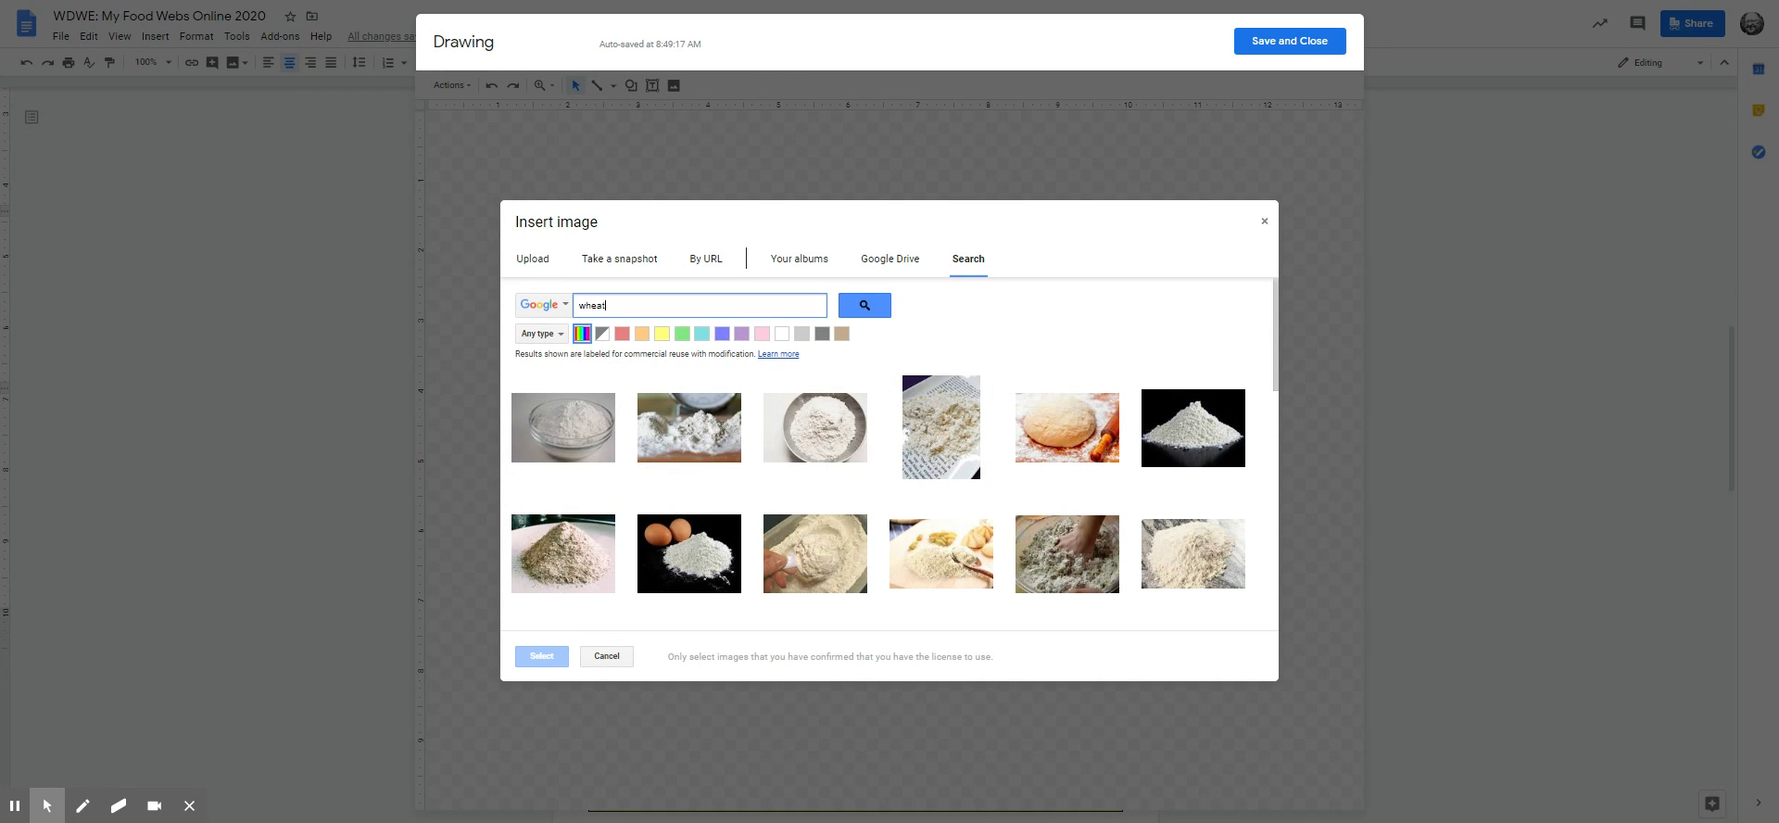
key(Return)
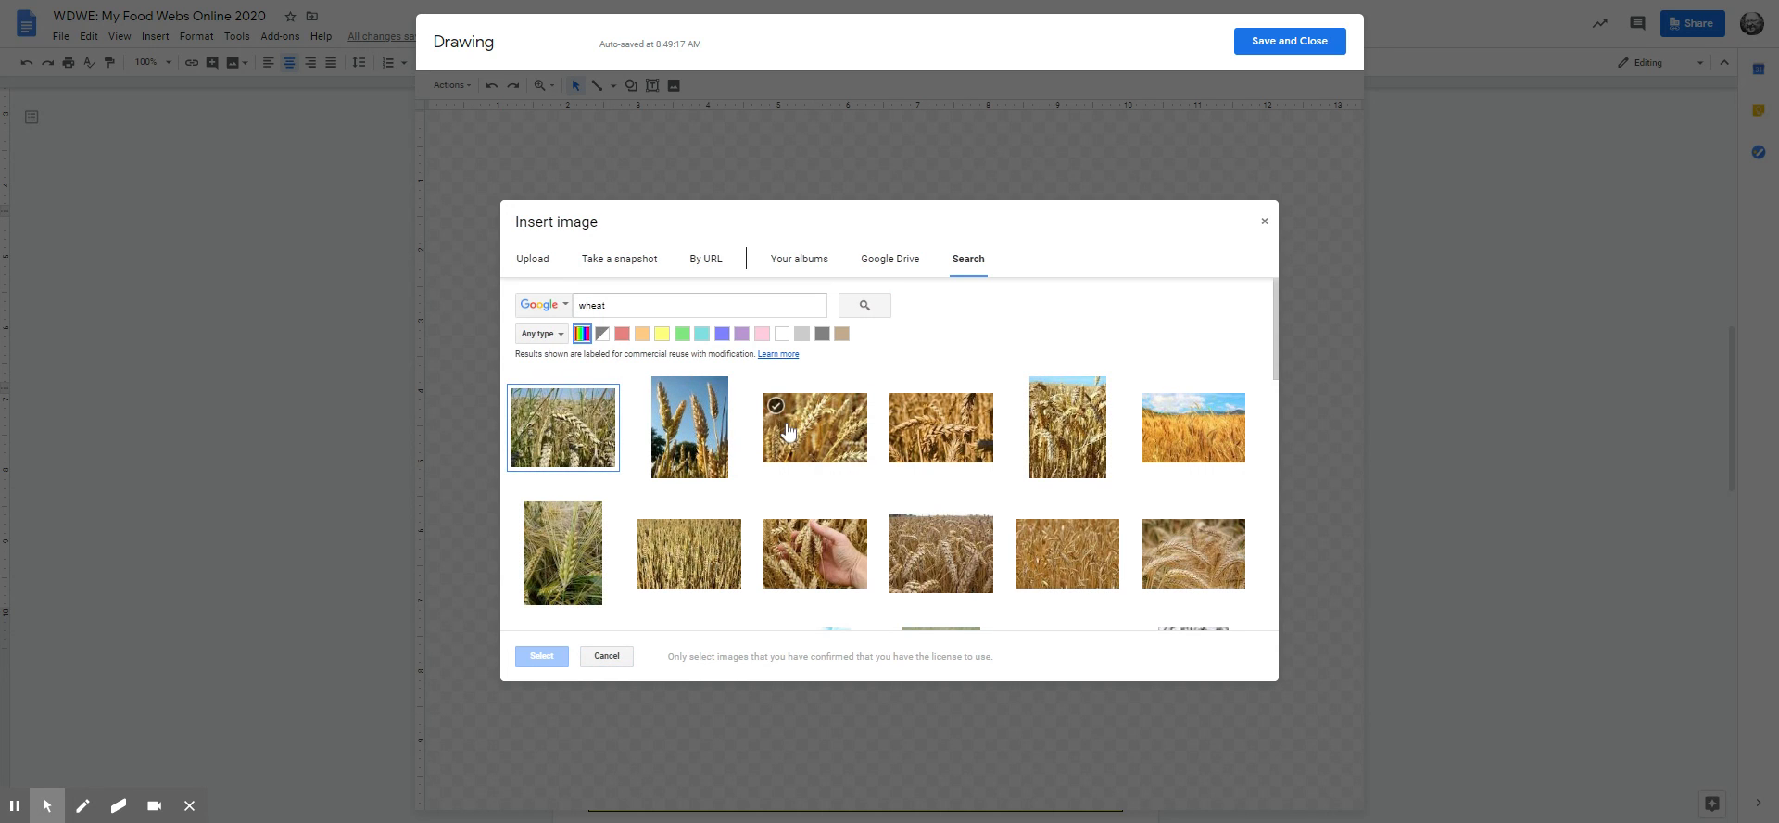
click(716, 450)
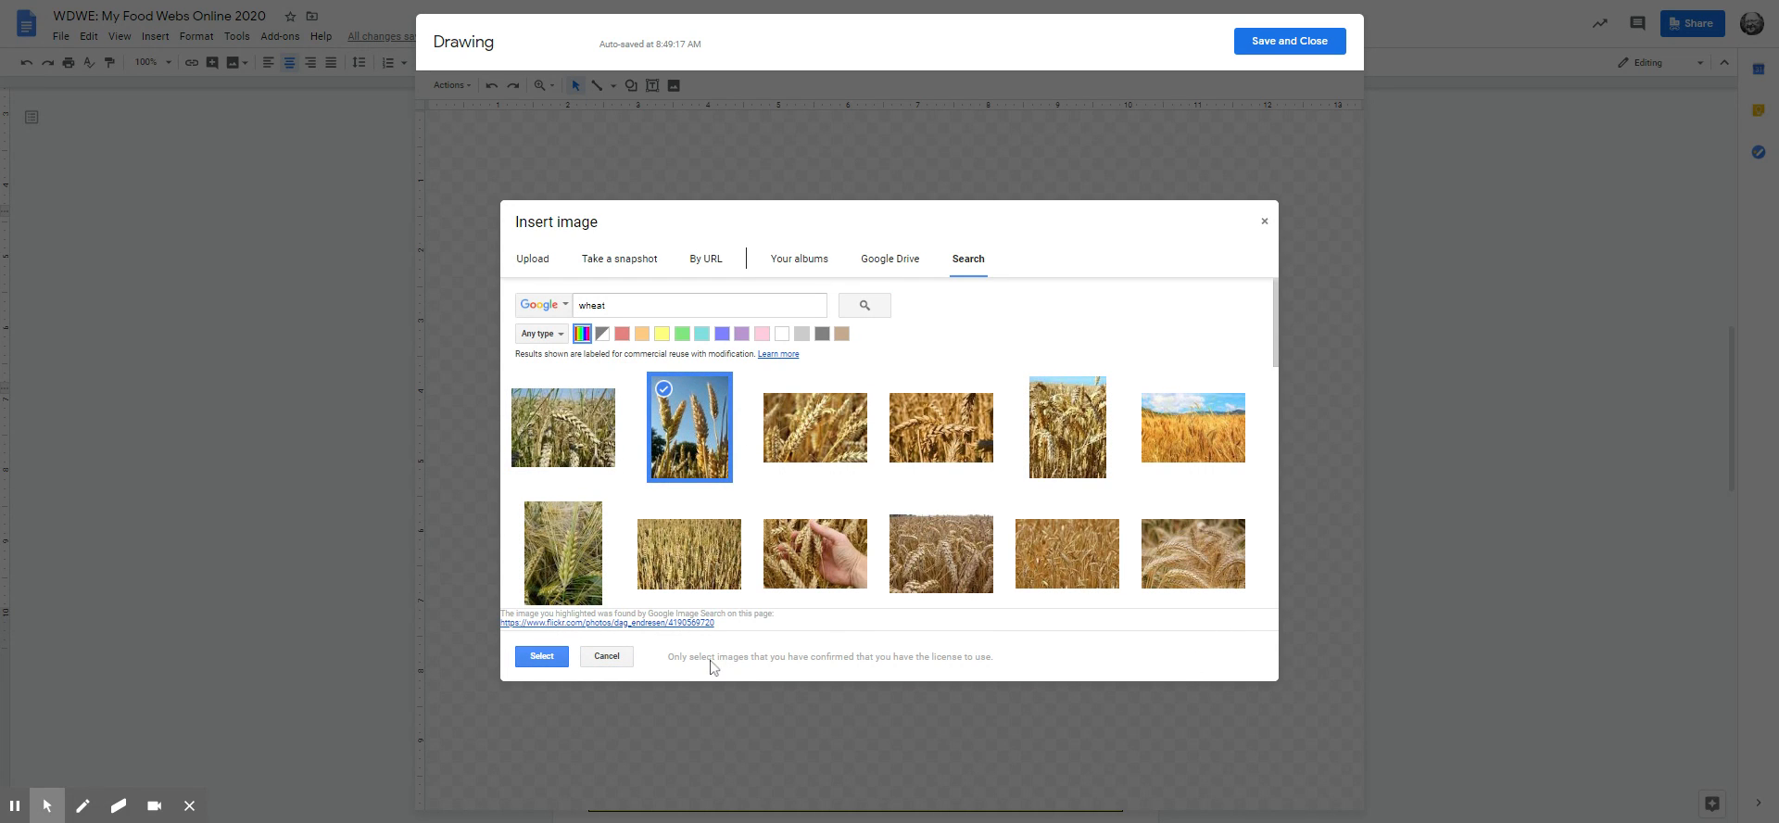
click(541, 656)
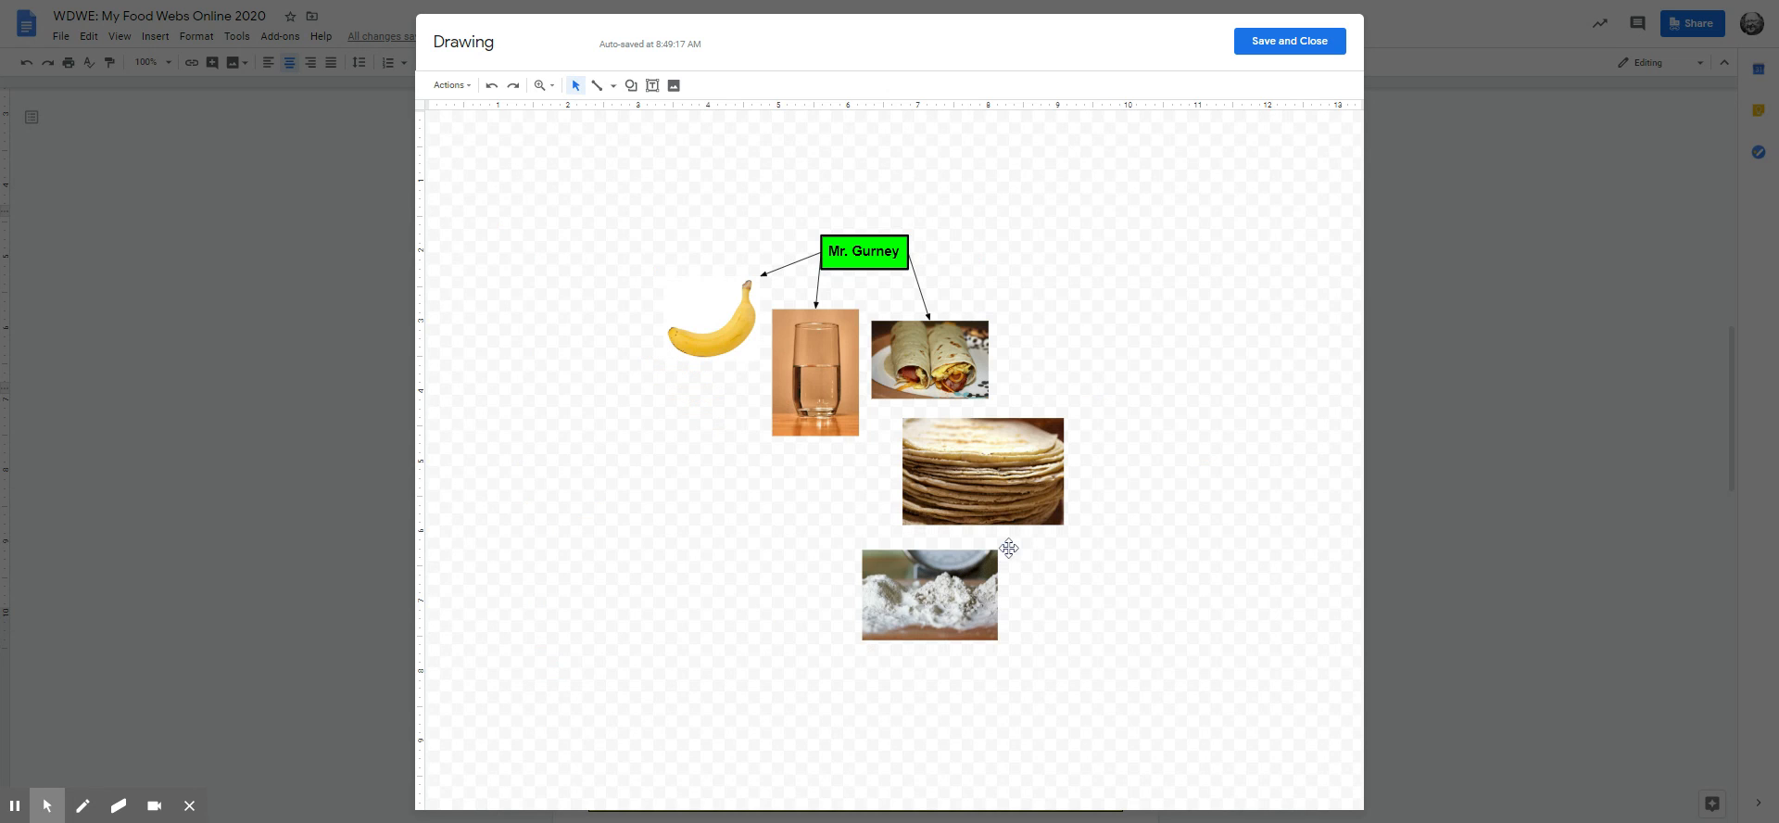
drag(653, 446, 885, 690)
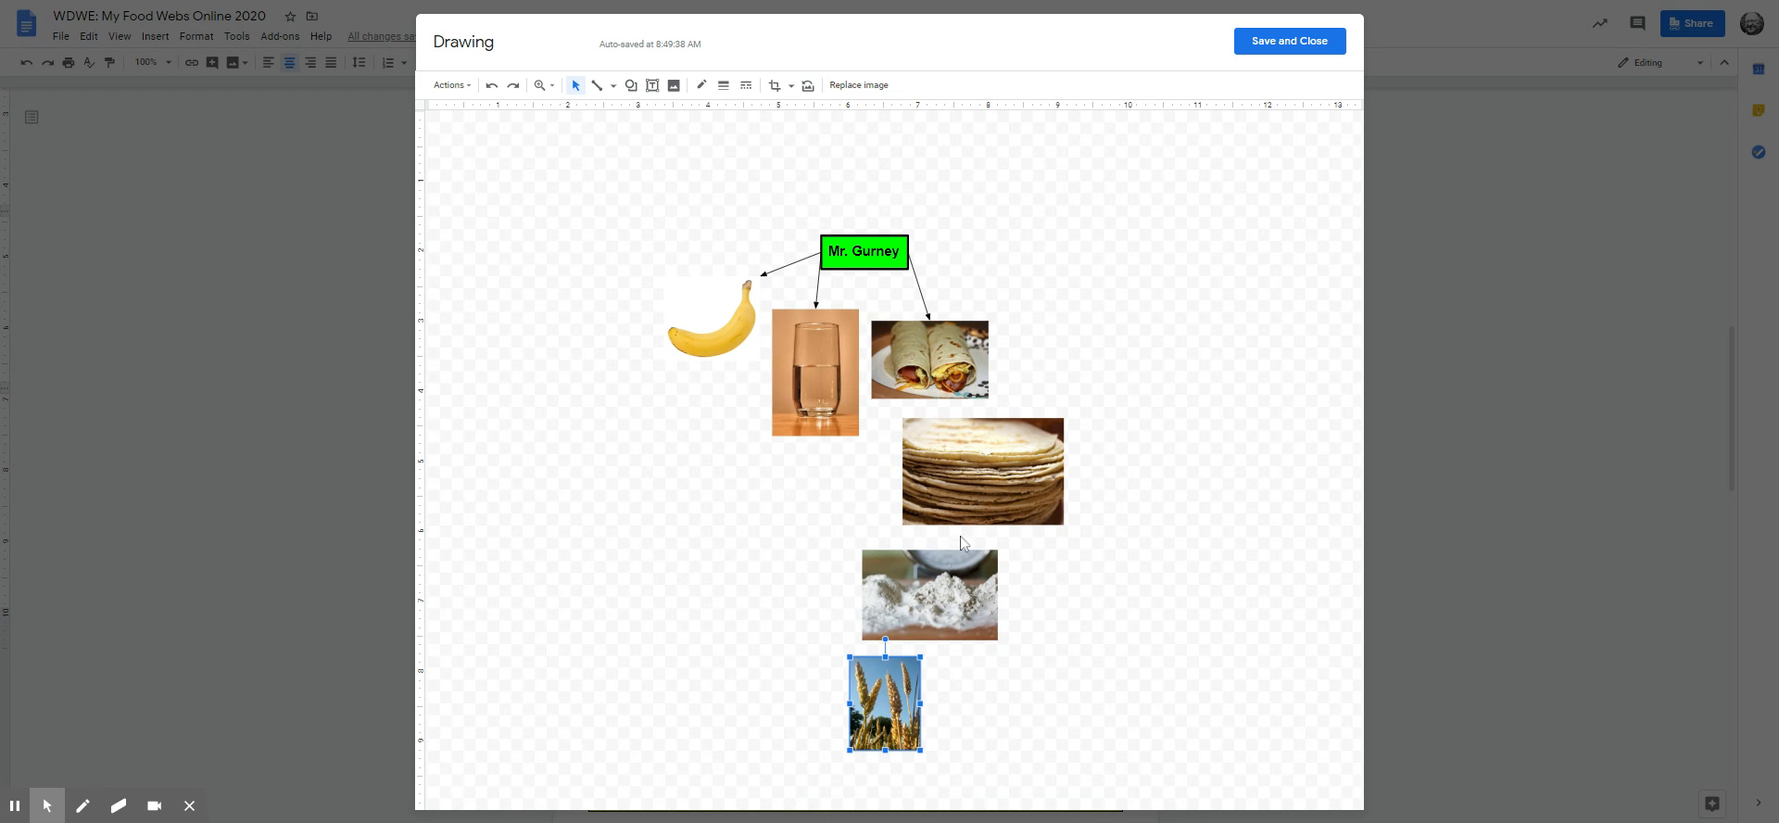
- Duplicate the arrow above the water glass and position the copy so it points from the burrito to the tortillas
click(819, 295)
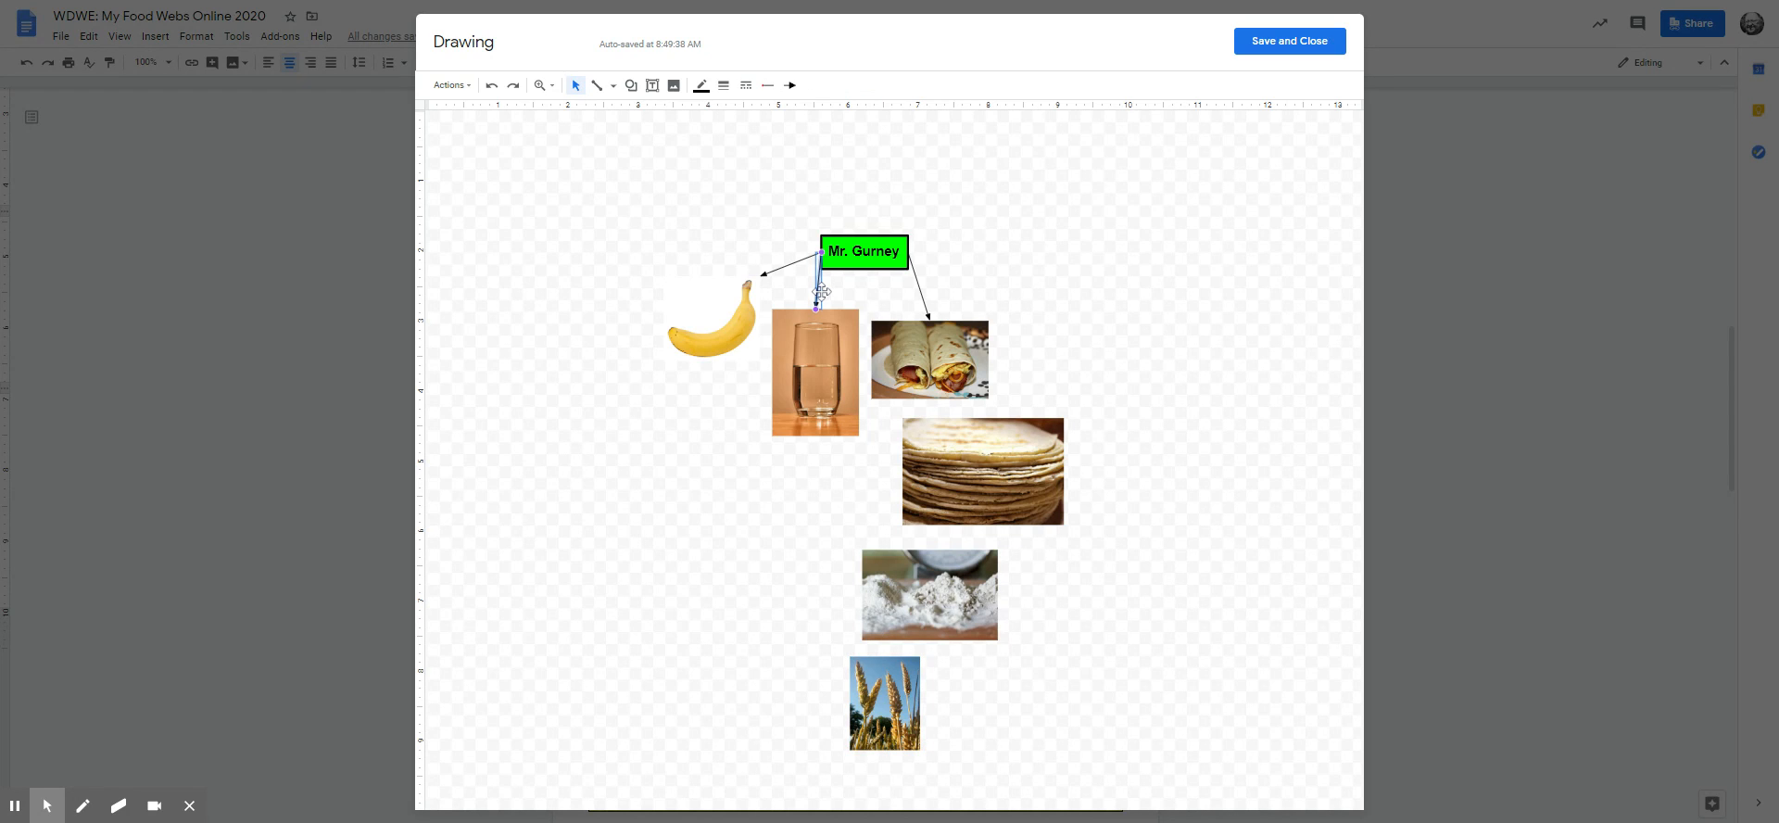
key(ctrl+d)
drag(830, 287, 931, 452)
drag(928, 451, 936, 556)
- Add duplicate arrows pointing from the tortillas to the flour and from the flour to the wheat
key(ctrl+d)
click(1034, 548)
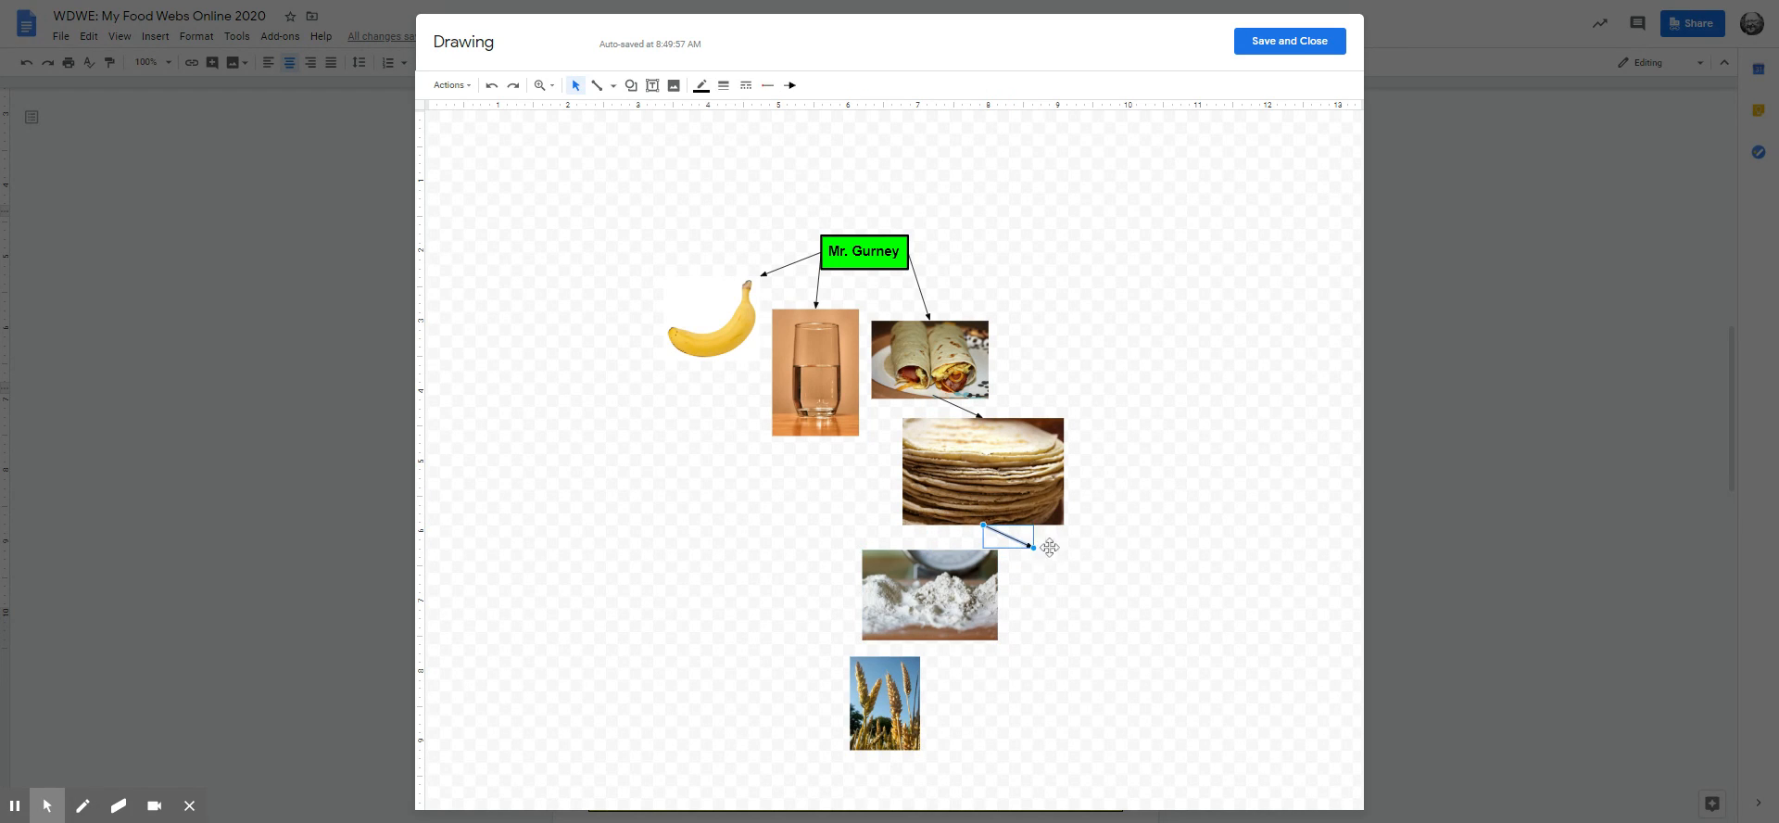
drag(930, 550, 929, 550)
key(ctrl+d)
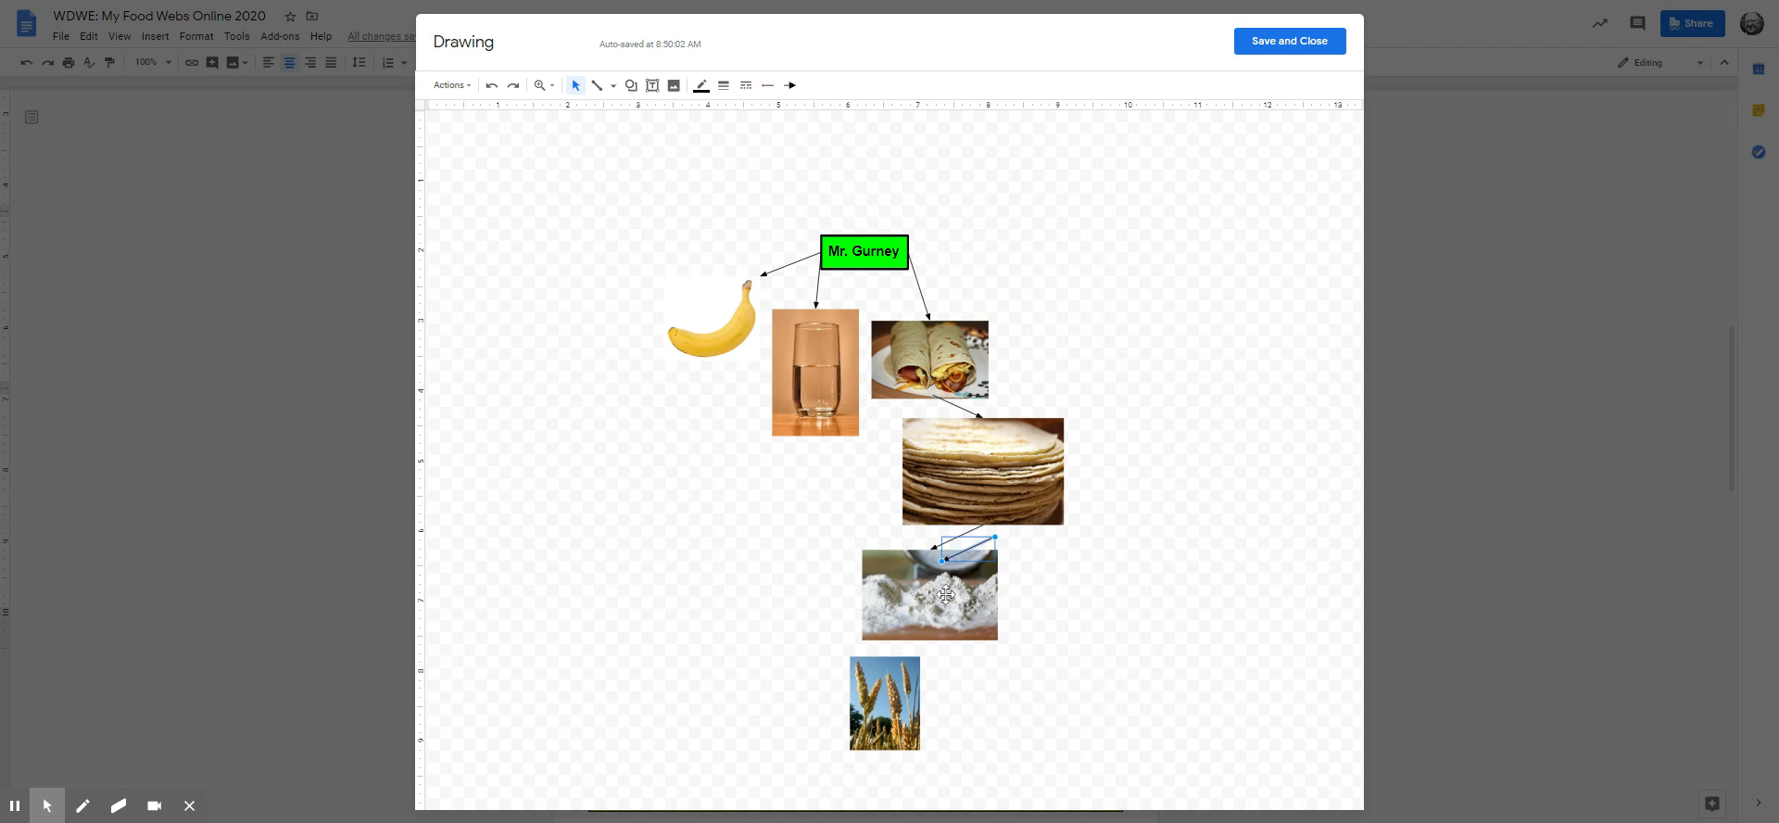
drag(968, 551, 886, 656)
- Search the web images for "egg", insert the single brown egg on white, and place it small to the right of the burrito
click(674, 85)
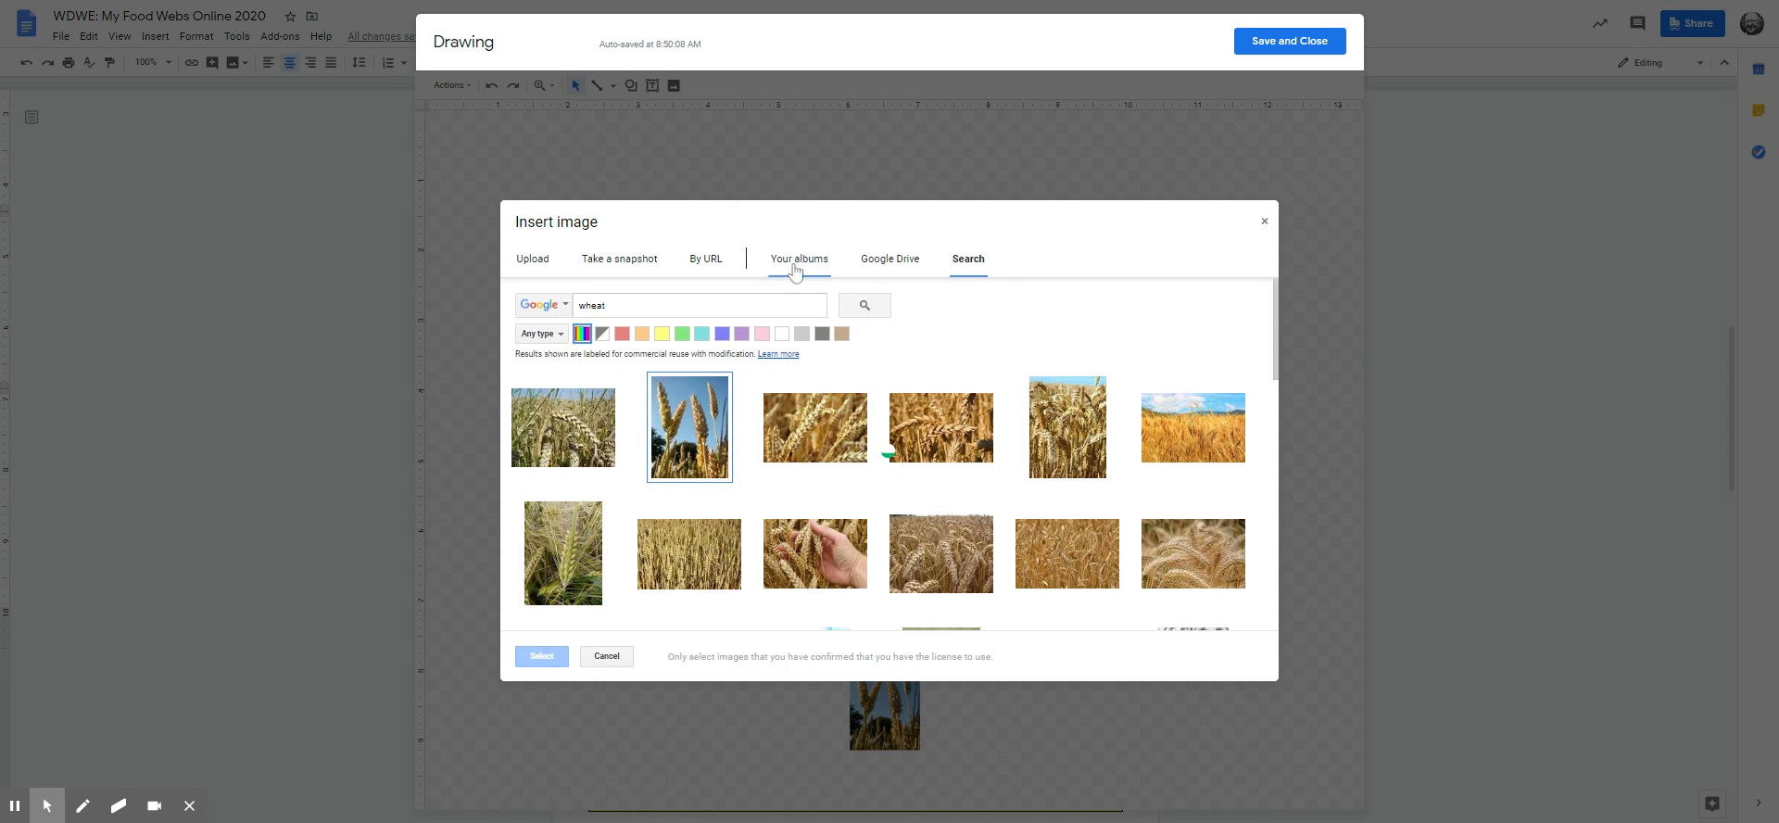
drag(613, 306, 578, 324)
text(egg)
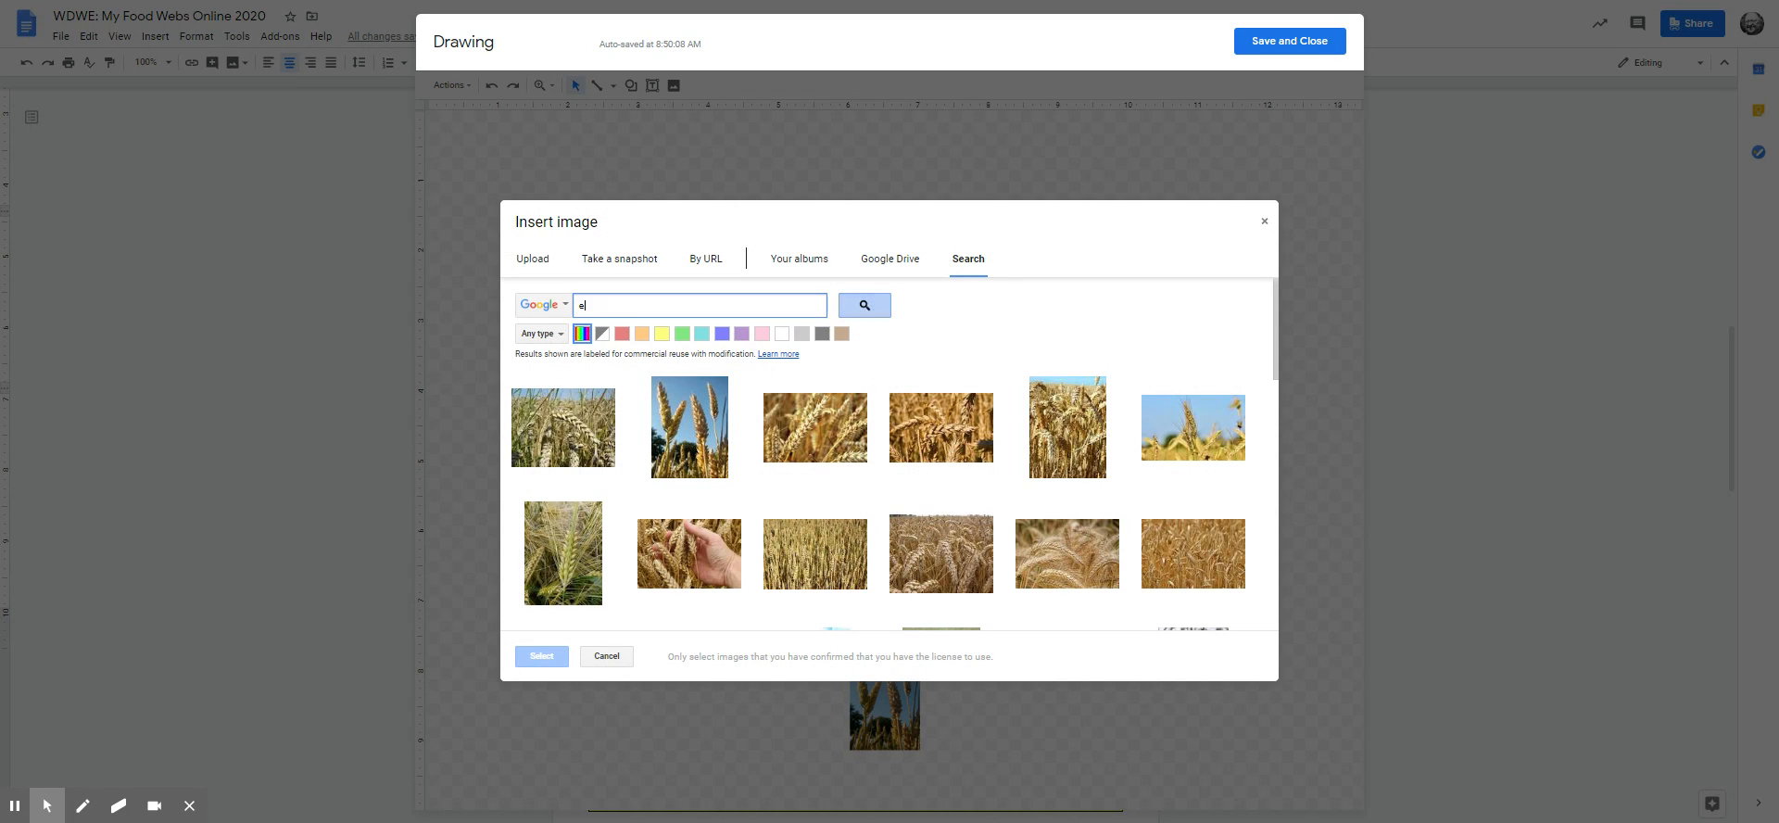
click(865, 304)
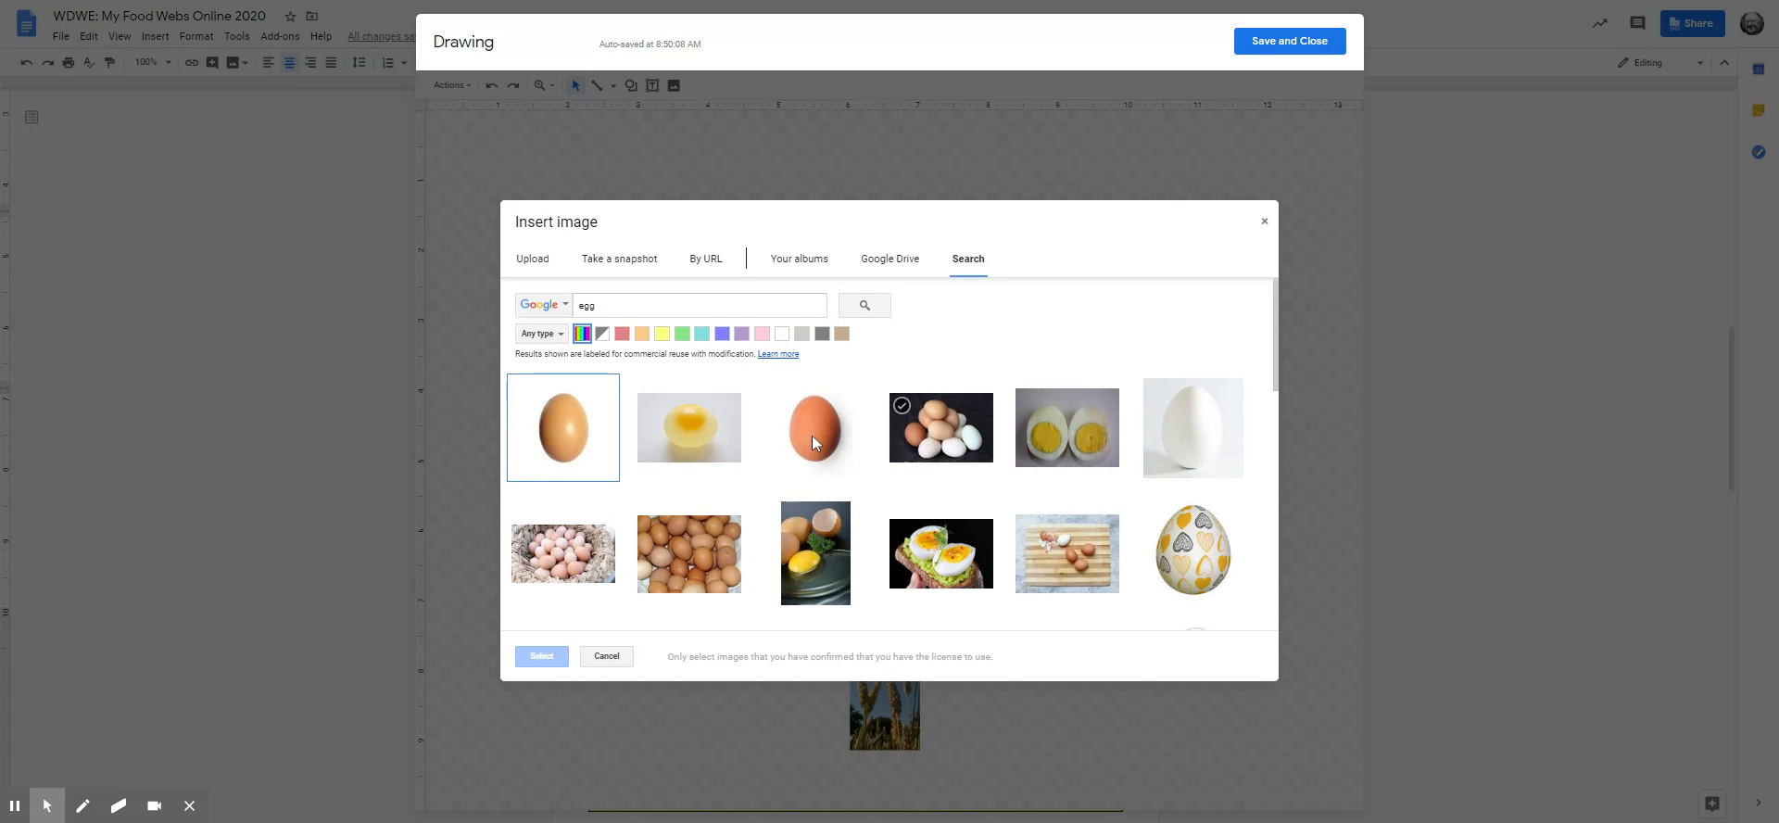
click(563, 431)
click(549, 660)
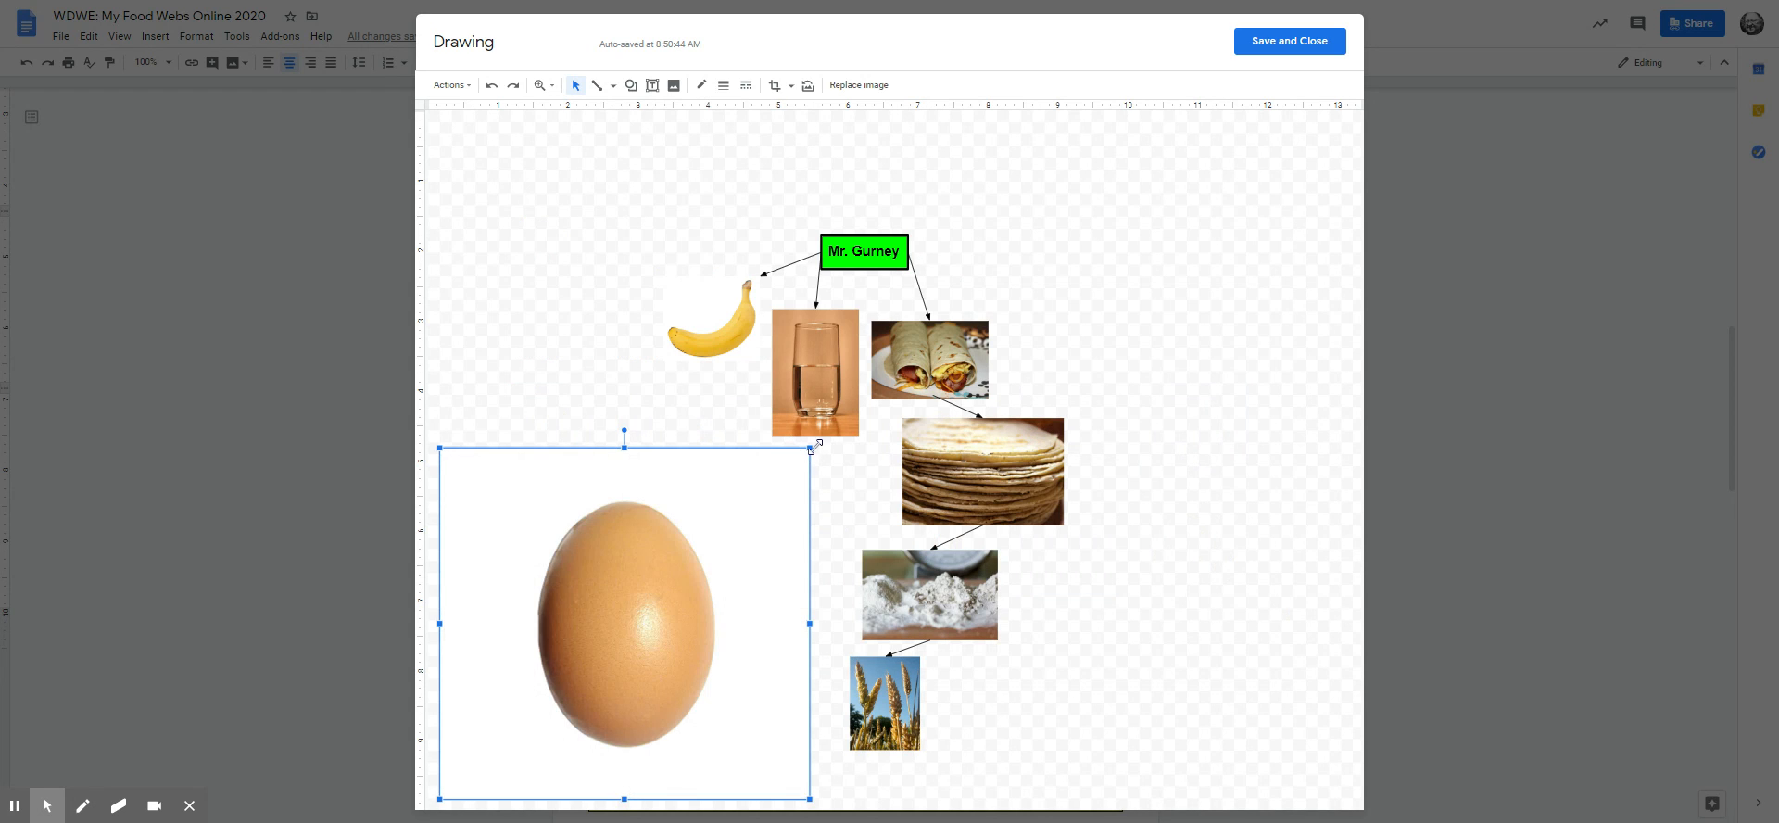
drag(810, 448, 1171, 376)
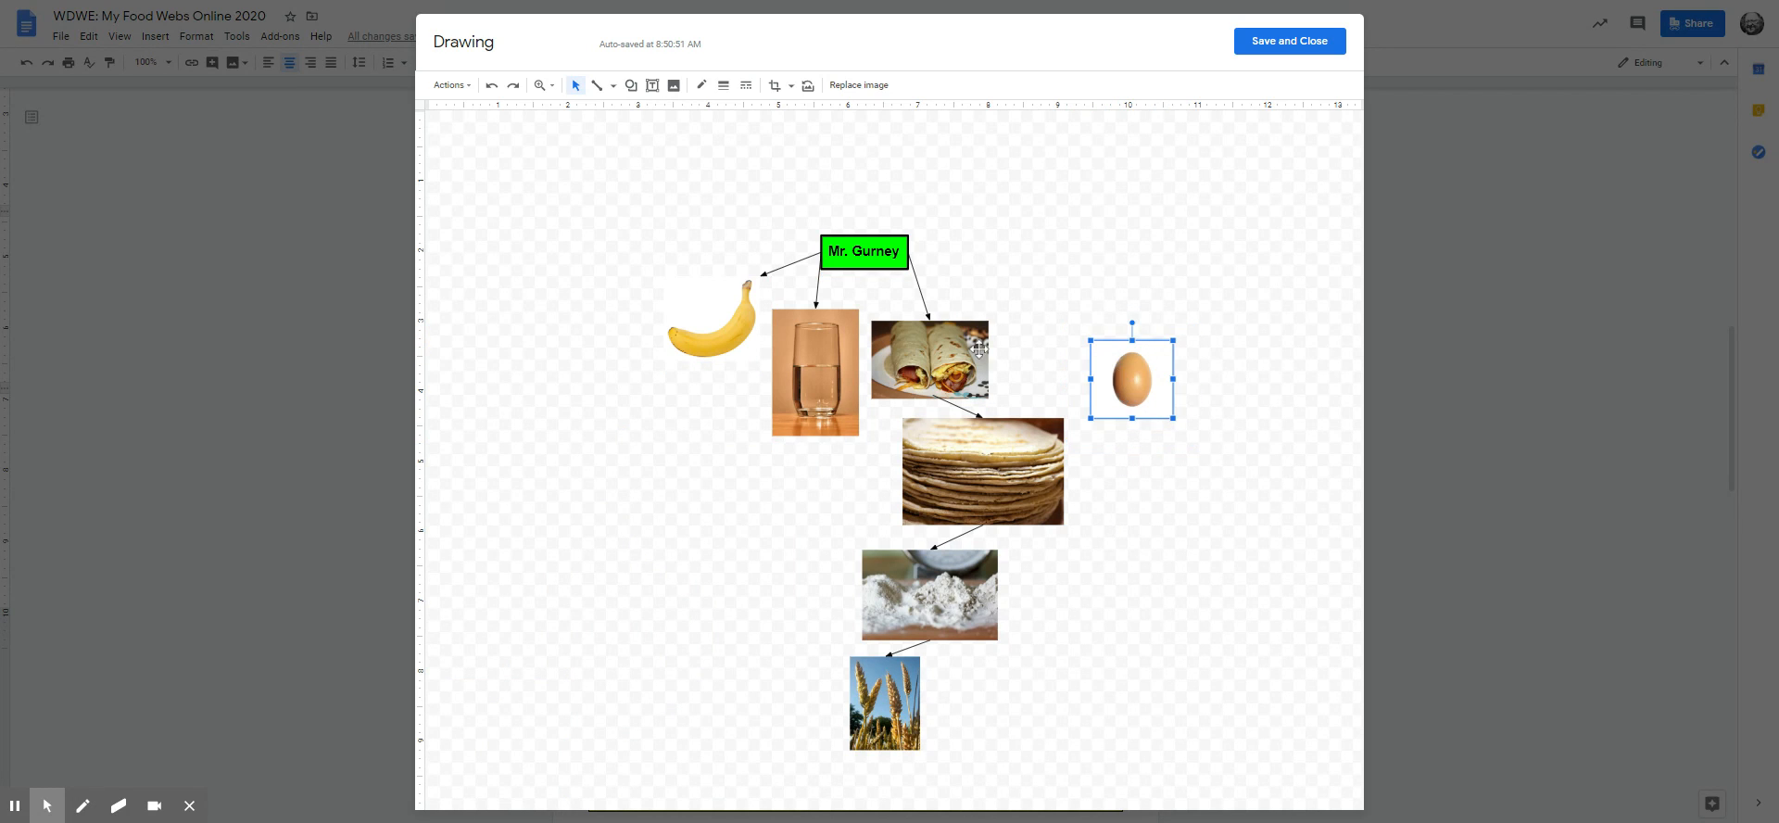
- Search the web images for "hen", insert the brown hen on bright green grass, and place it small below the egg
click(675, 92)
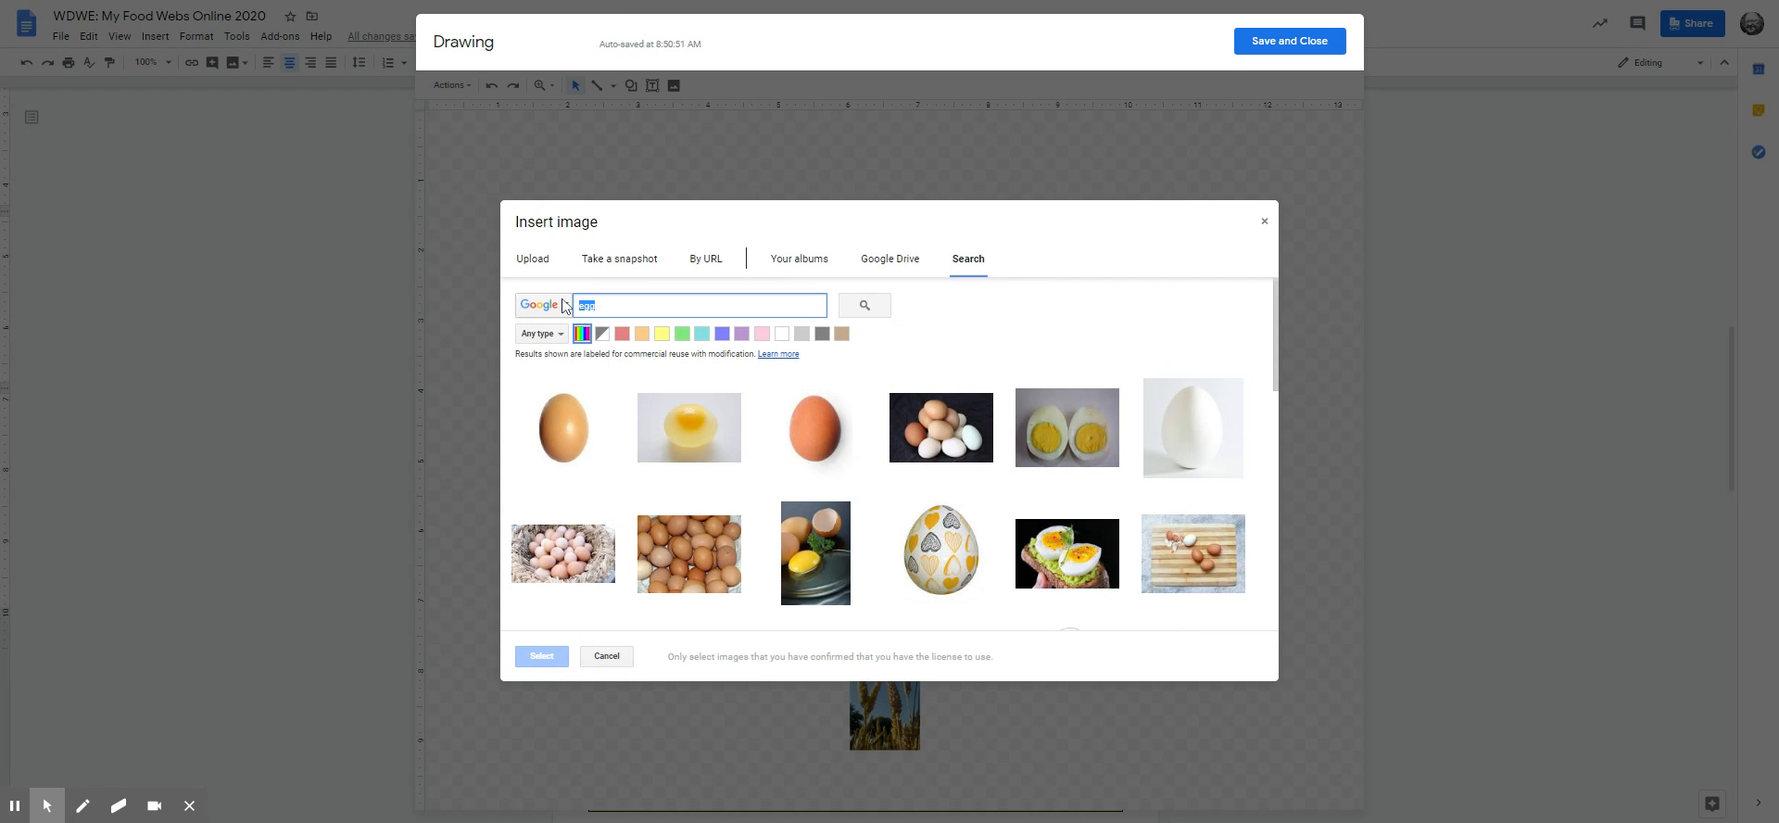
text(hen)
key(Return)
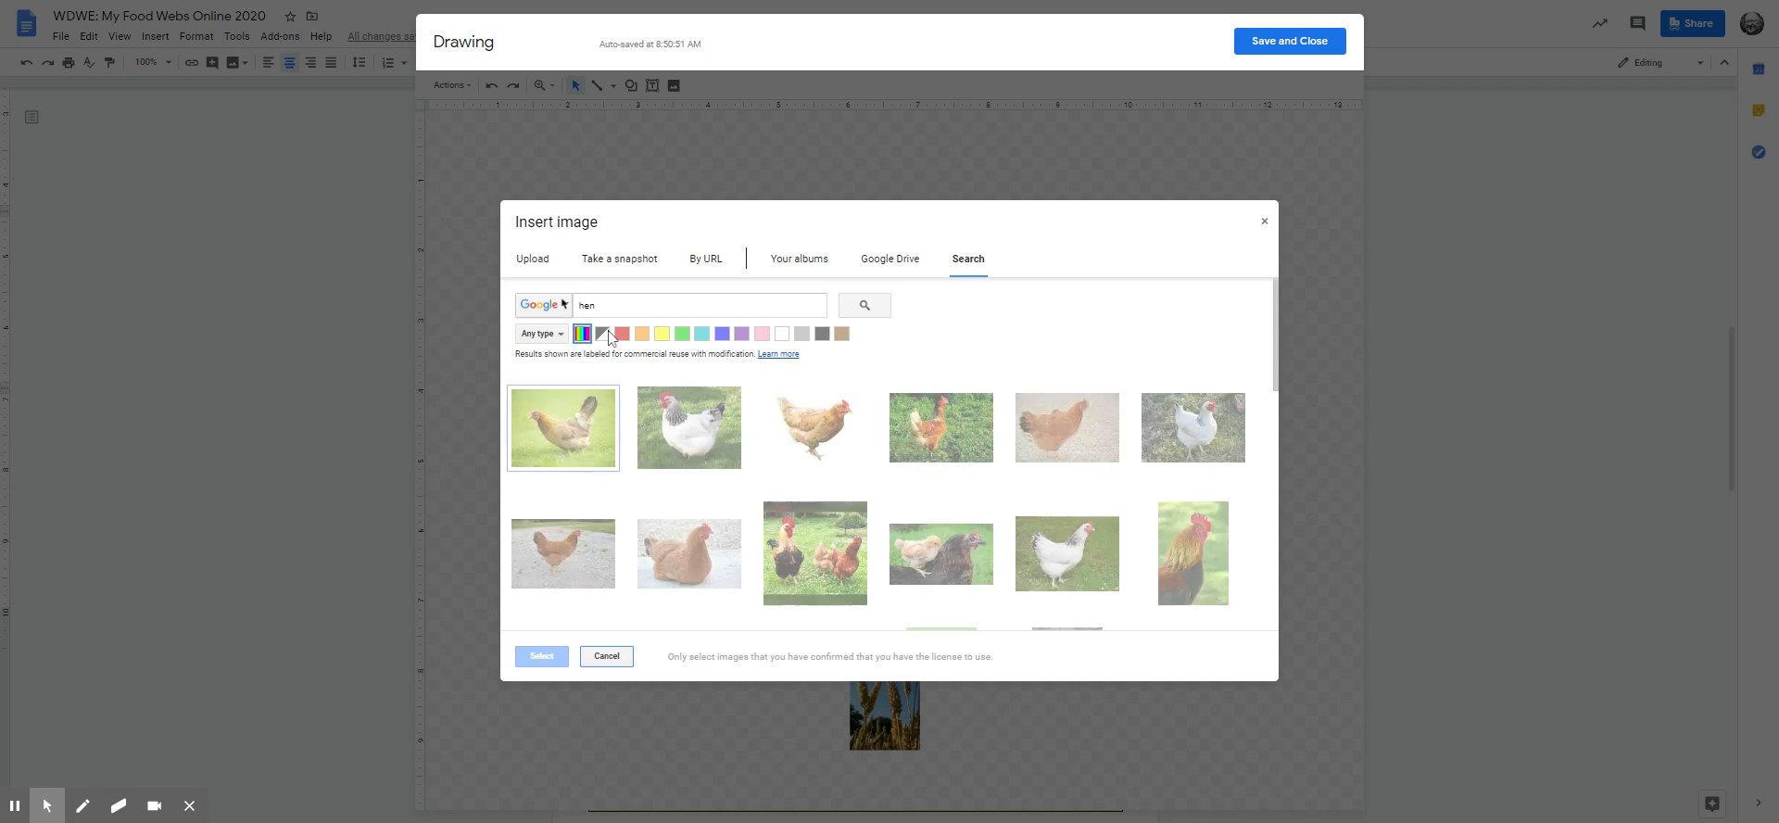
click(643, 448)
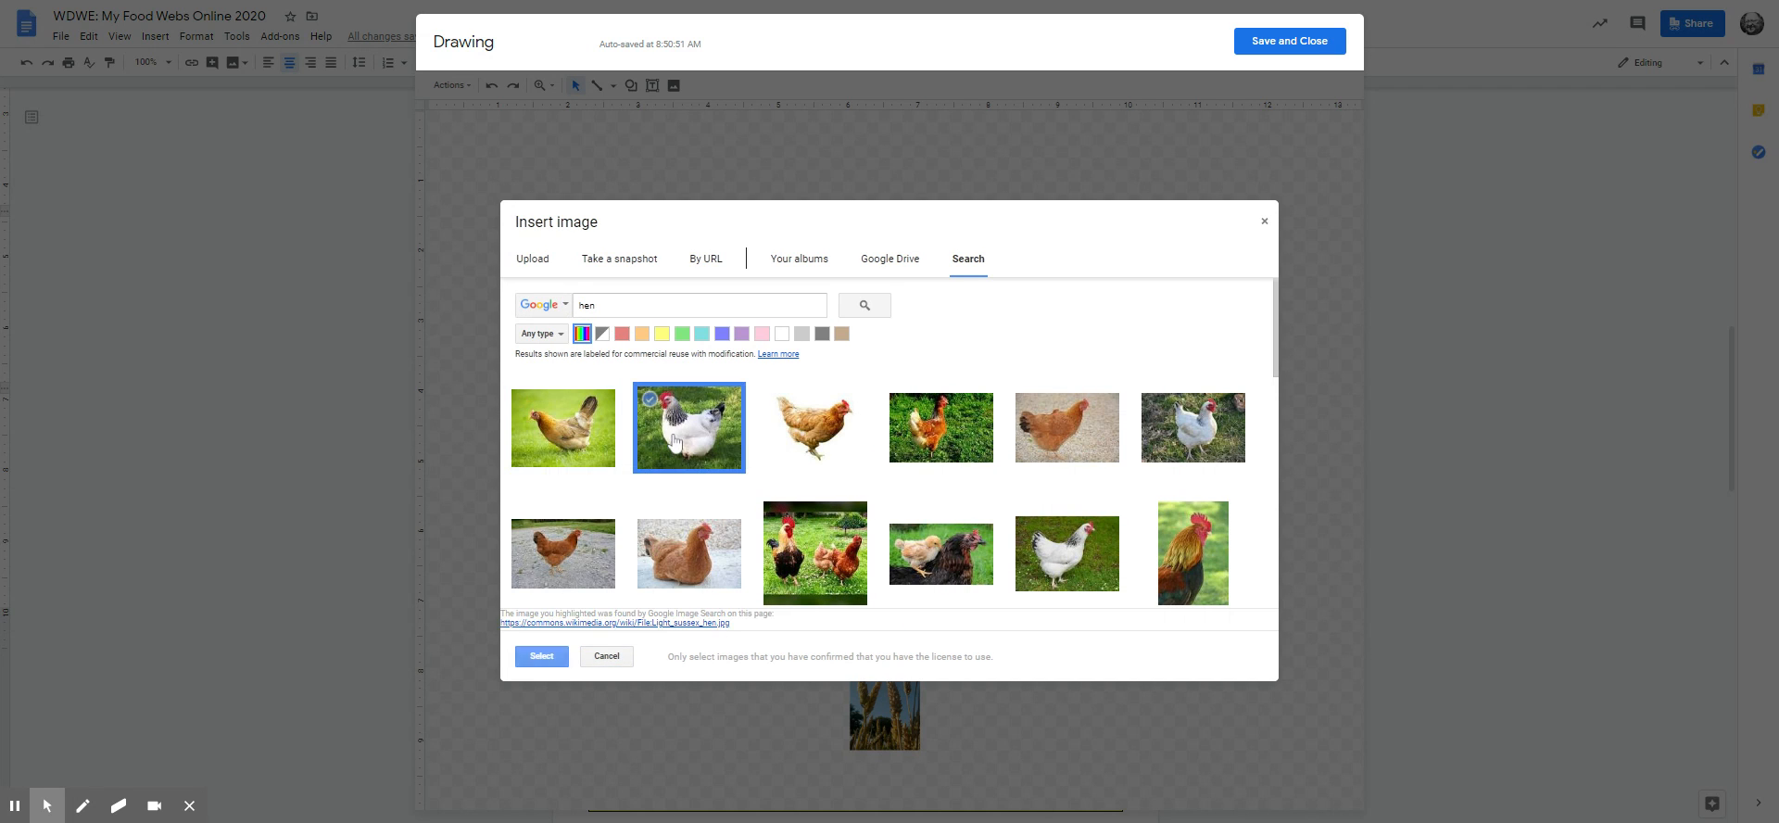
click(523, 401)
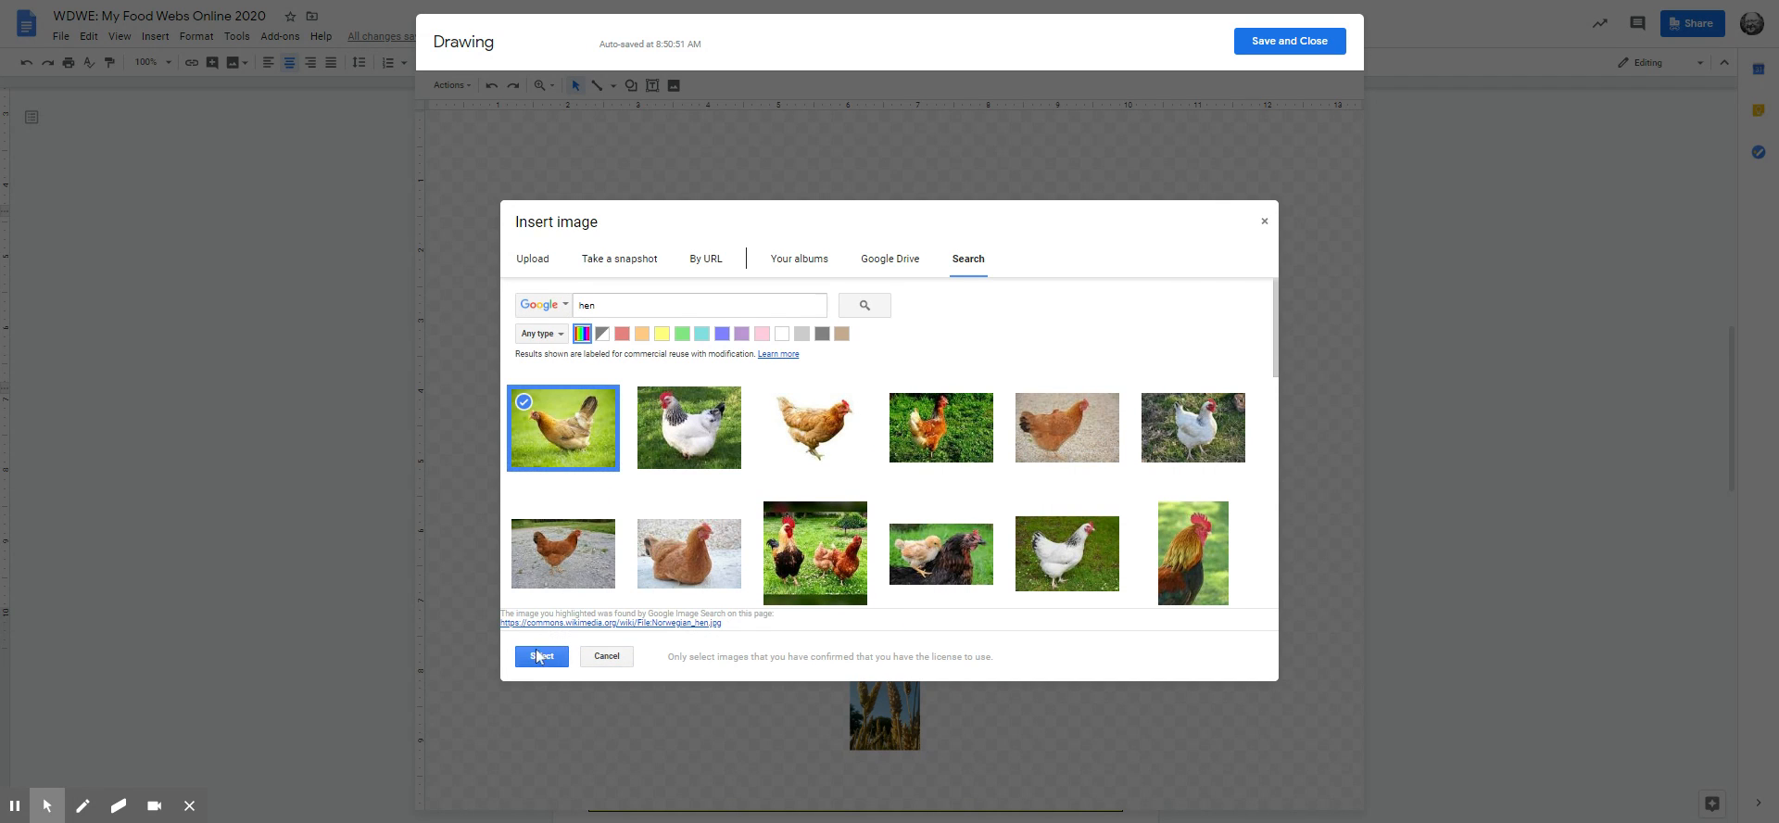
click(542, 656)
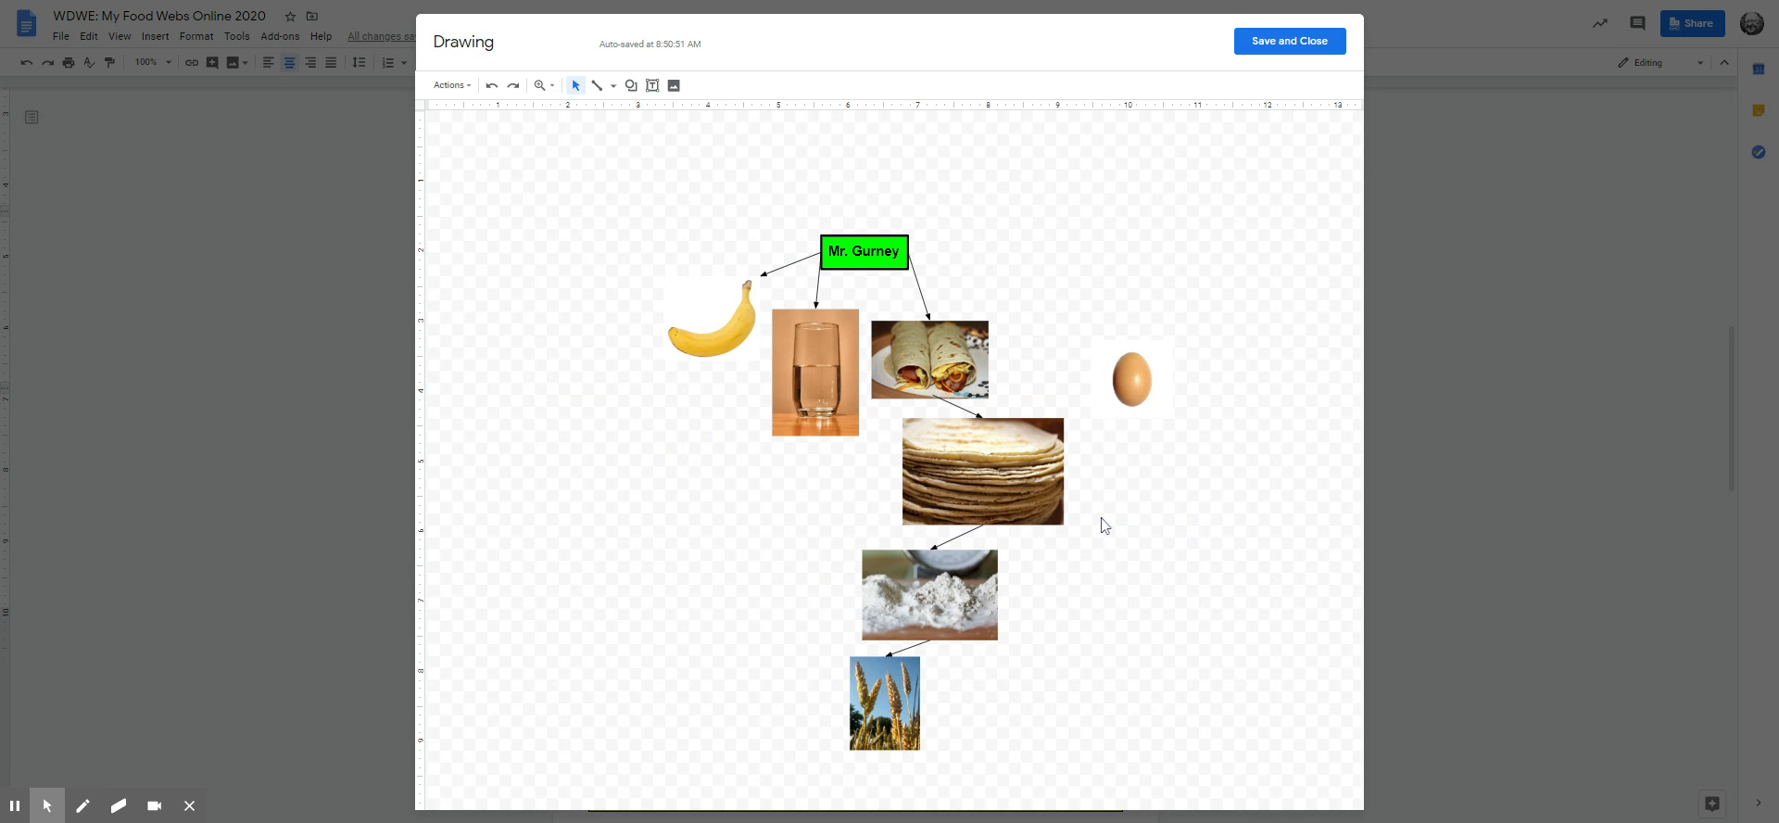
drag(840, 452, 1207, 476)
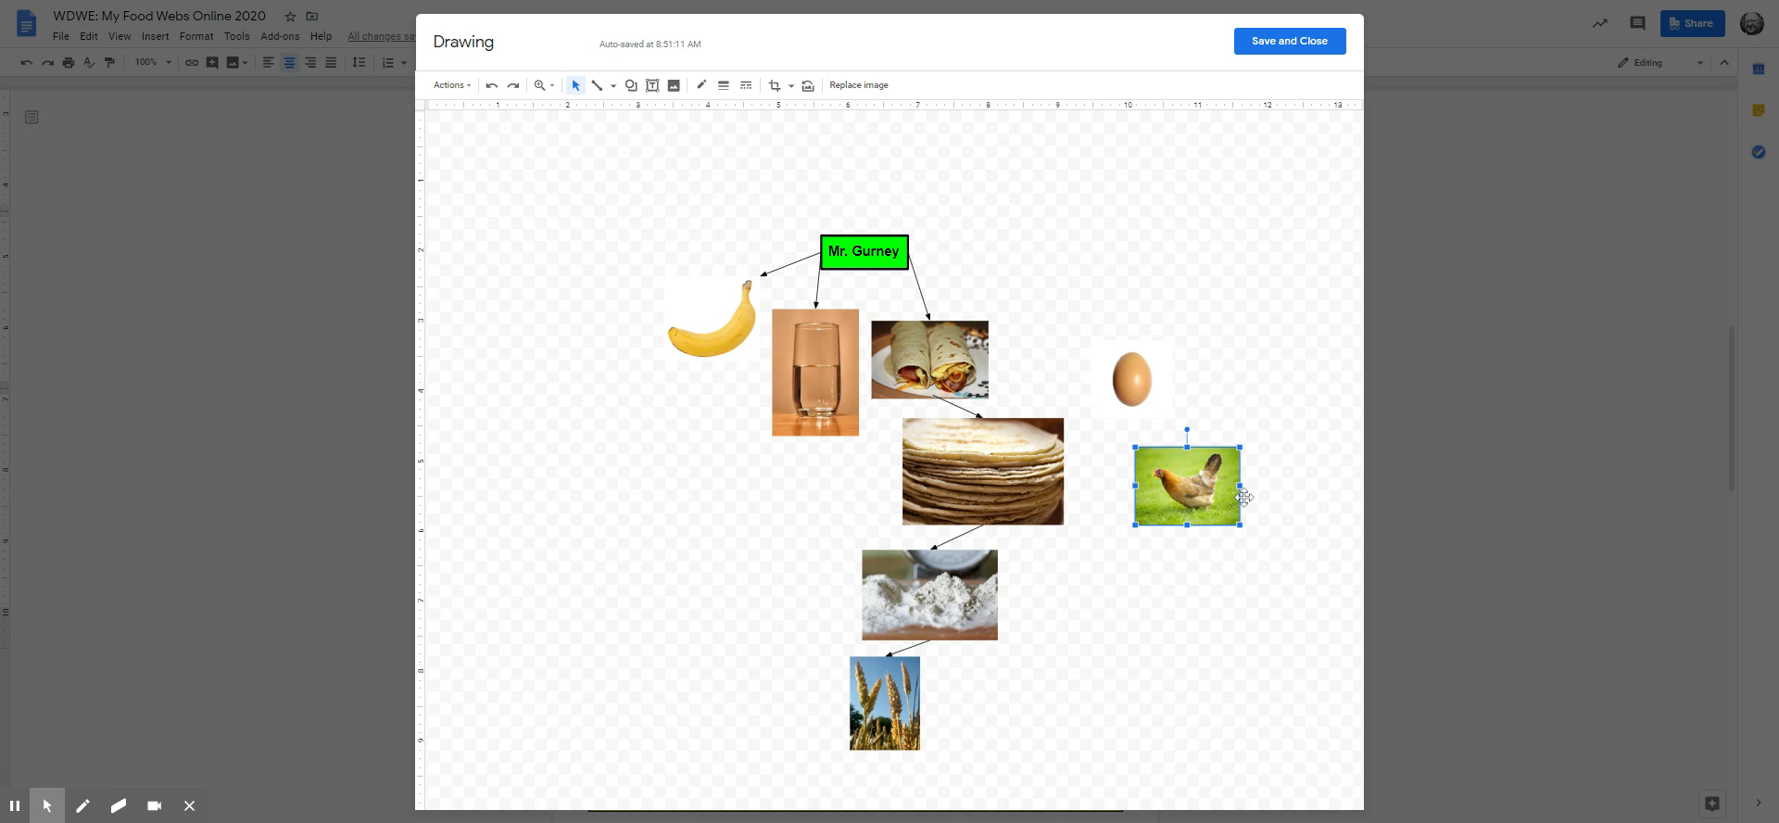
- Add duplicate arrows pointing from the burrito to the egg and from the egg to the hen
click(967, 407)
drag(966, 407, 1090, 378)
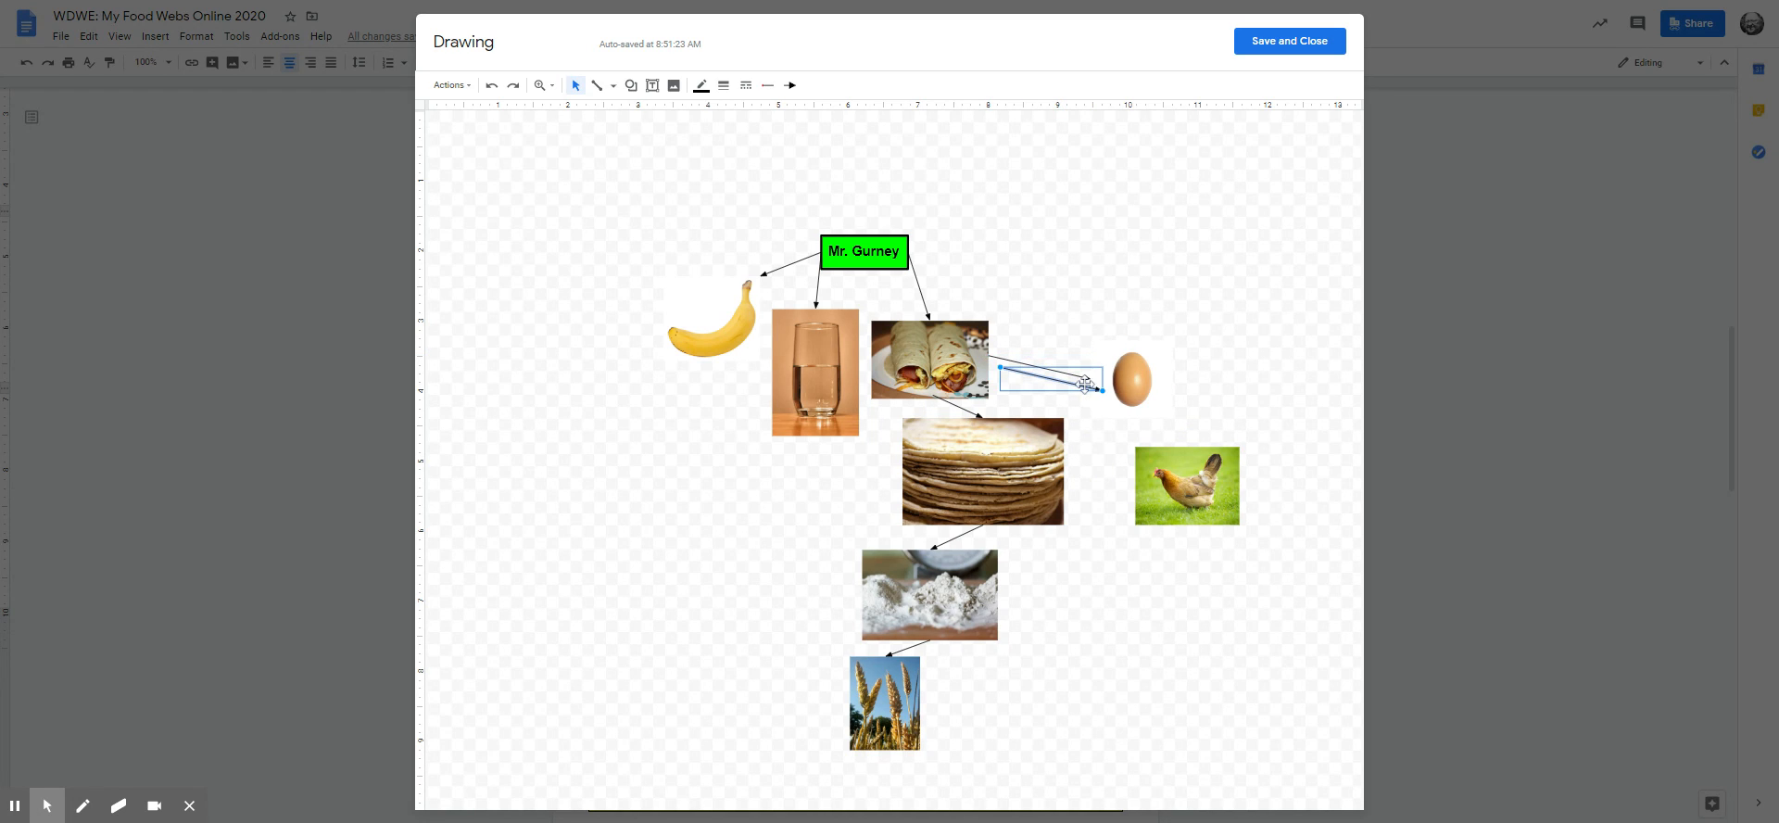
drag(1084, 385, 1187, 447)
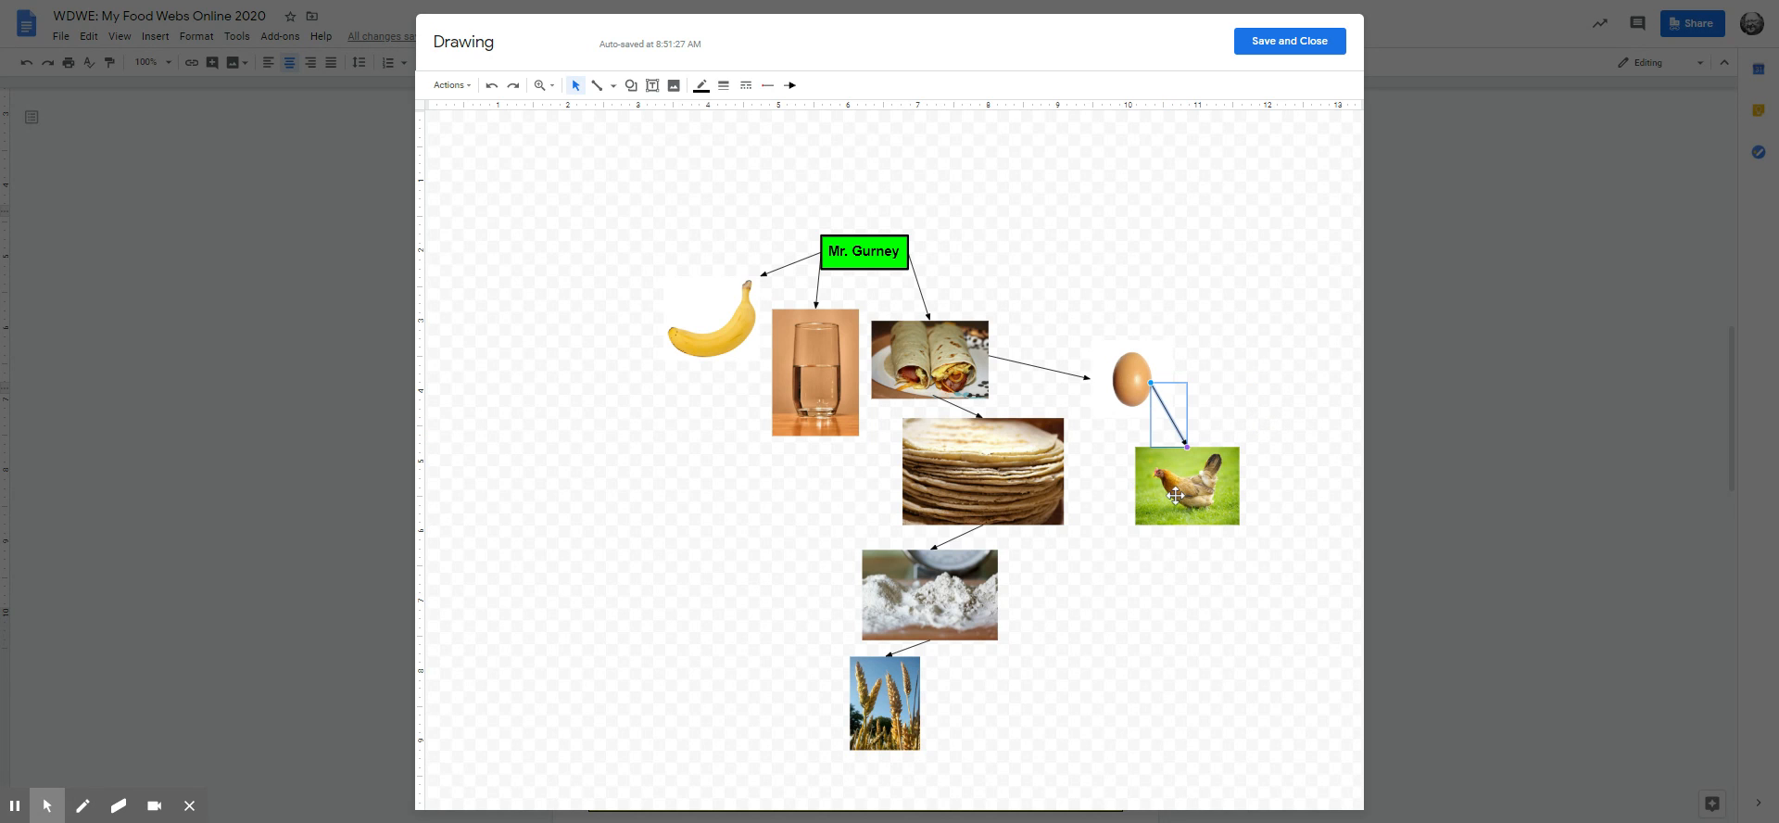
- Search the web images for "grain", insert the wheat grains spilling from a wooden scoop, and place the picture small below the hen
click(674, 86)
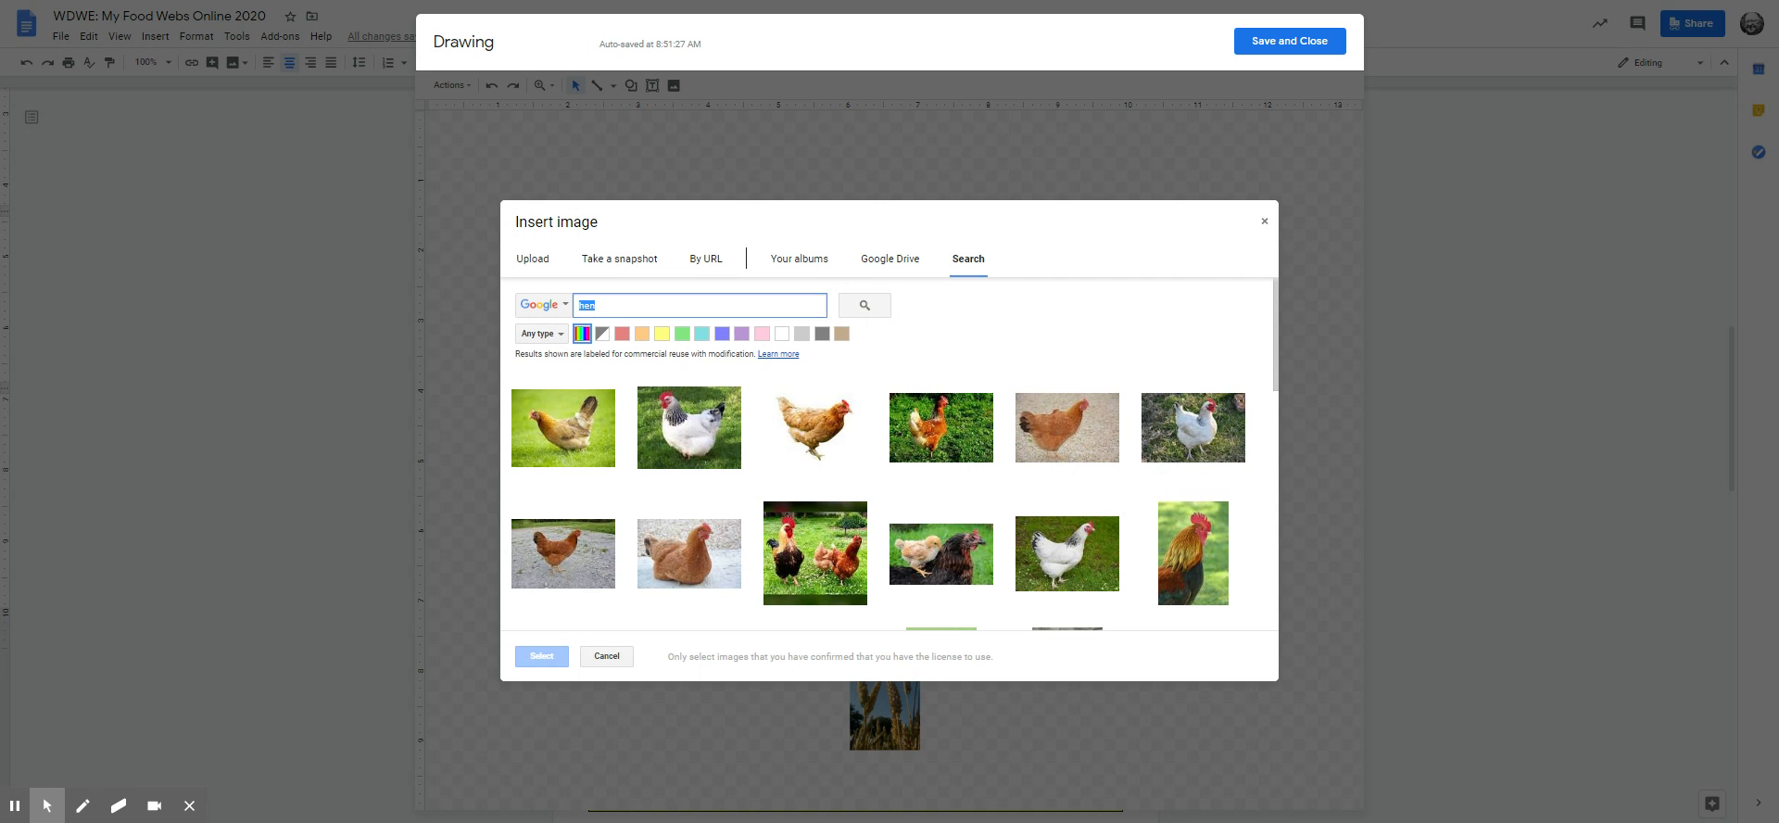
text(chicken food)
key(Return)
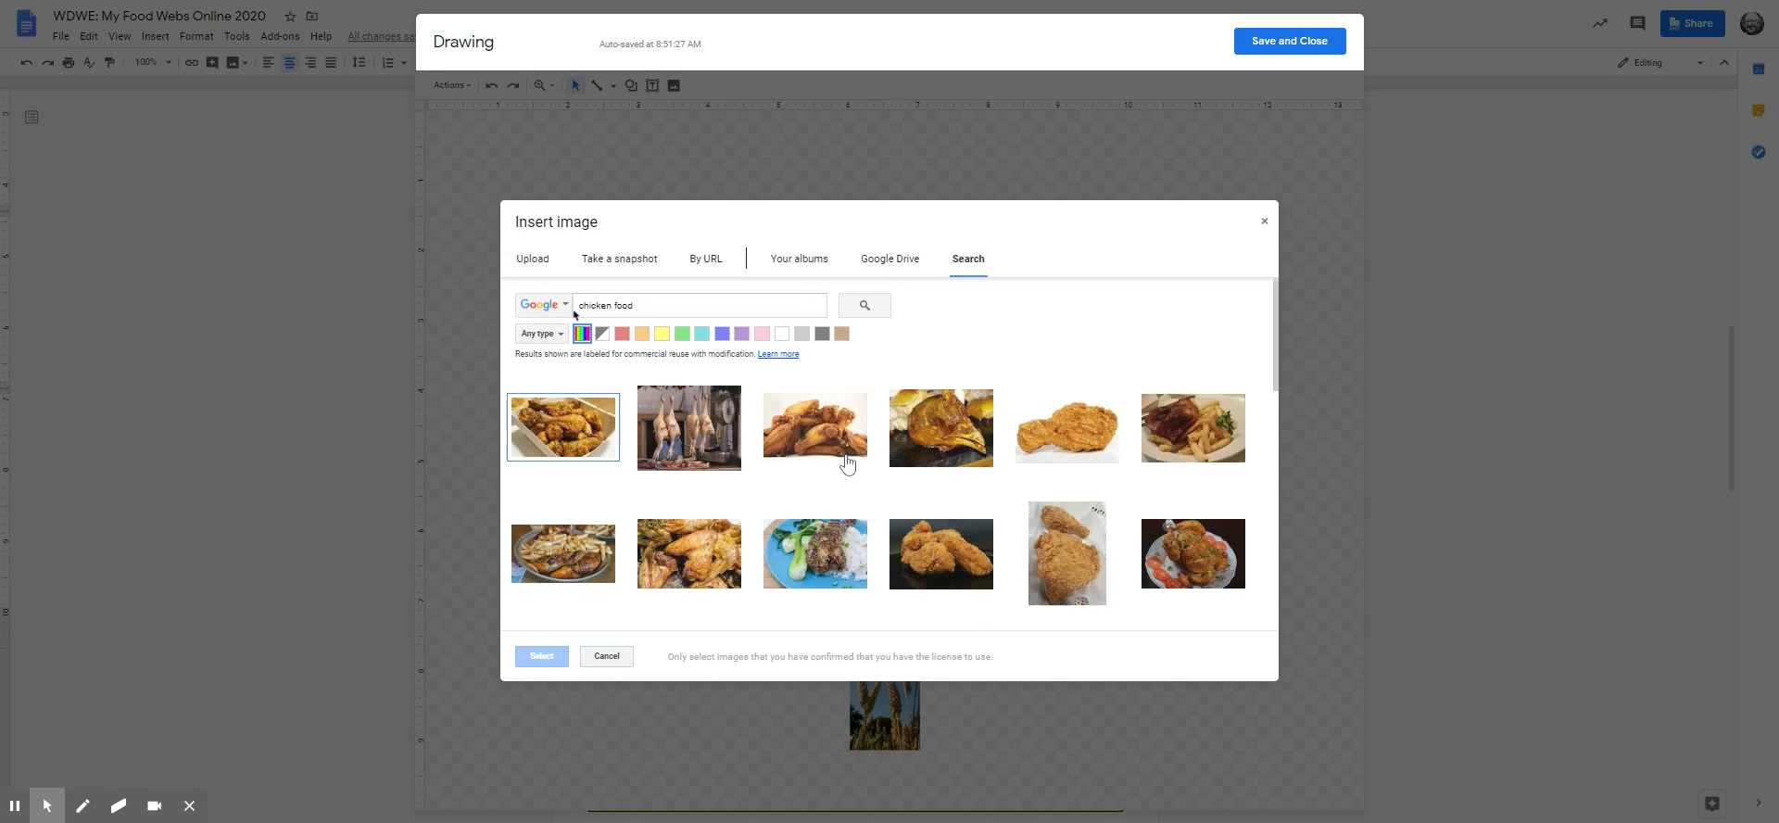
triple_click(575, 306)
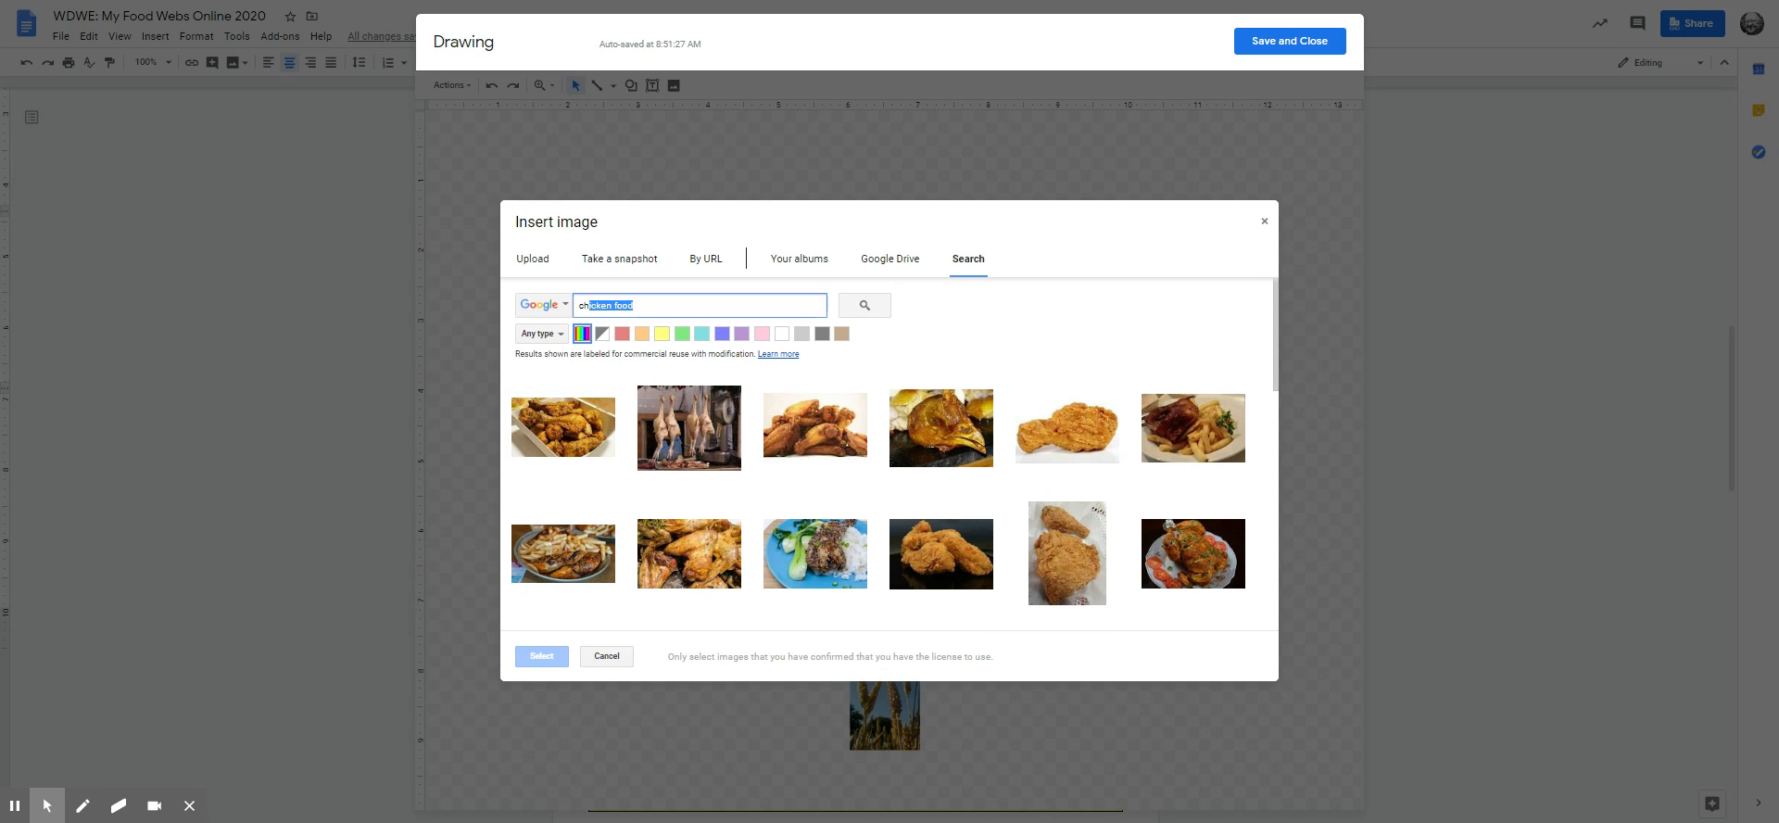
text(grain)
key(Return)
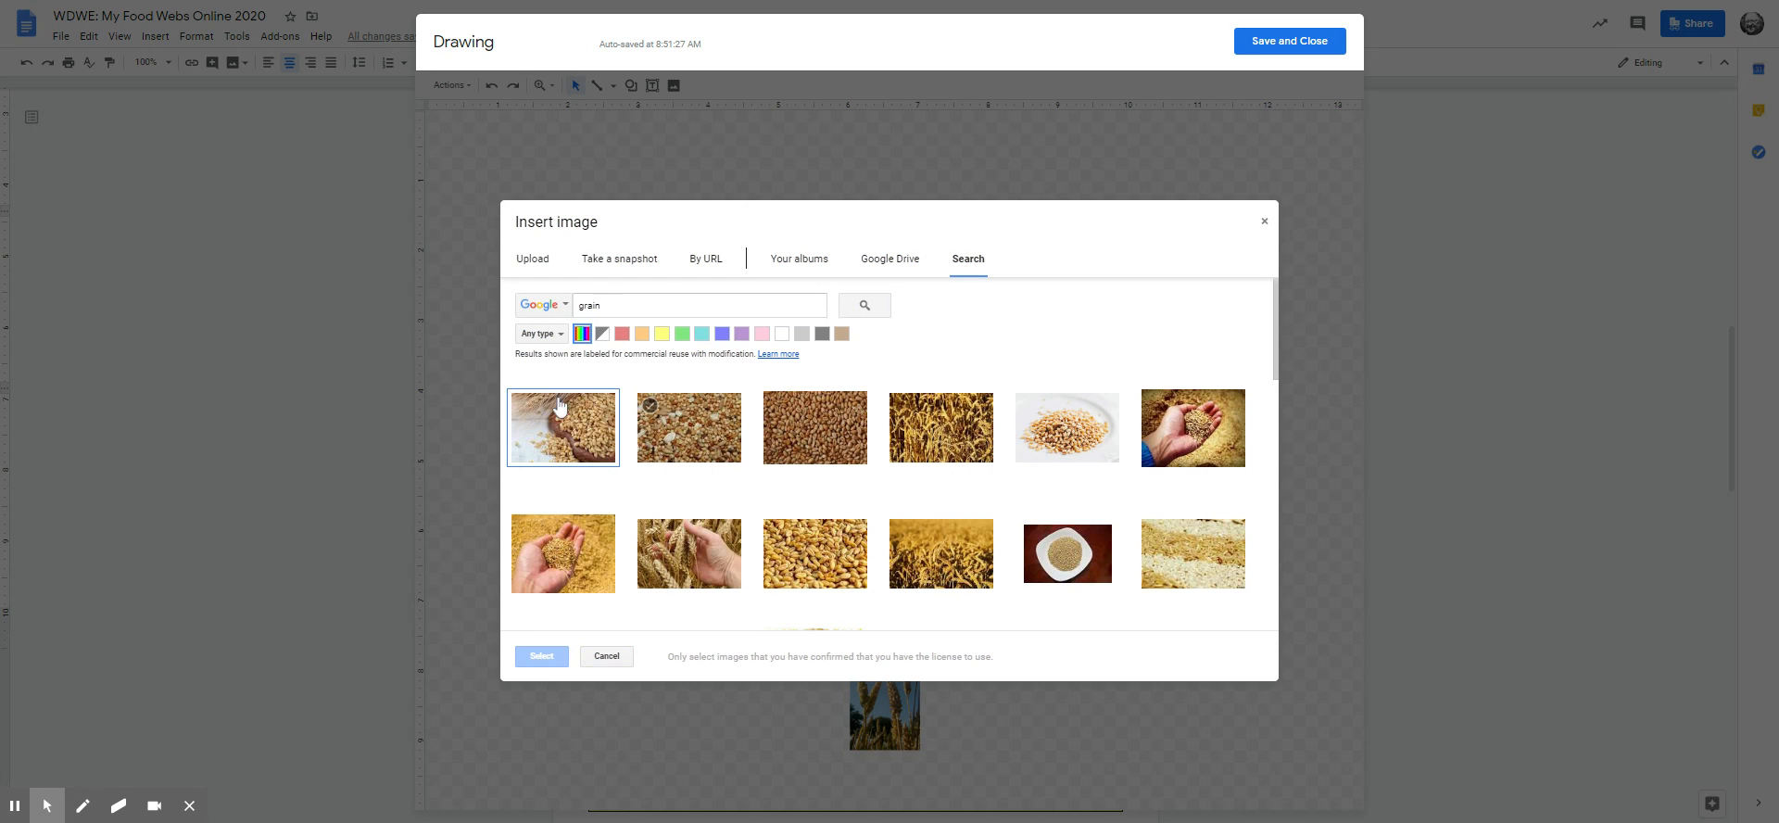
click(582, 444)
click(542, 657)
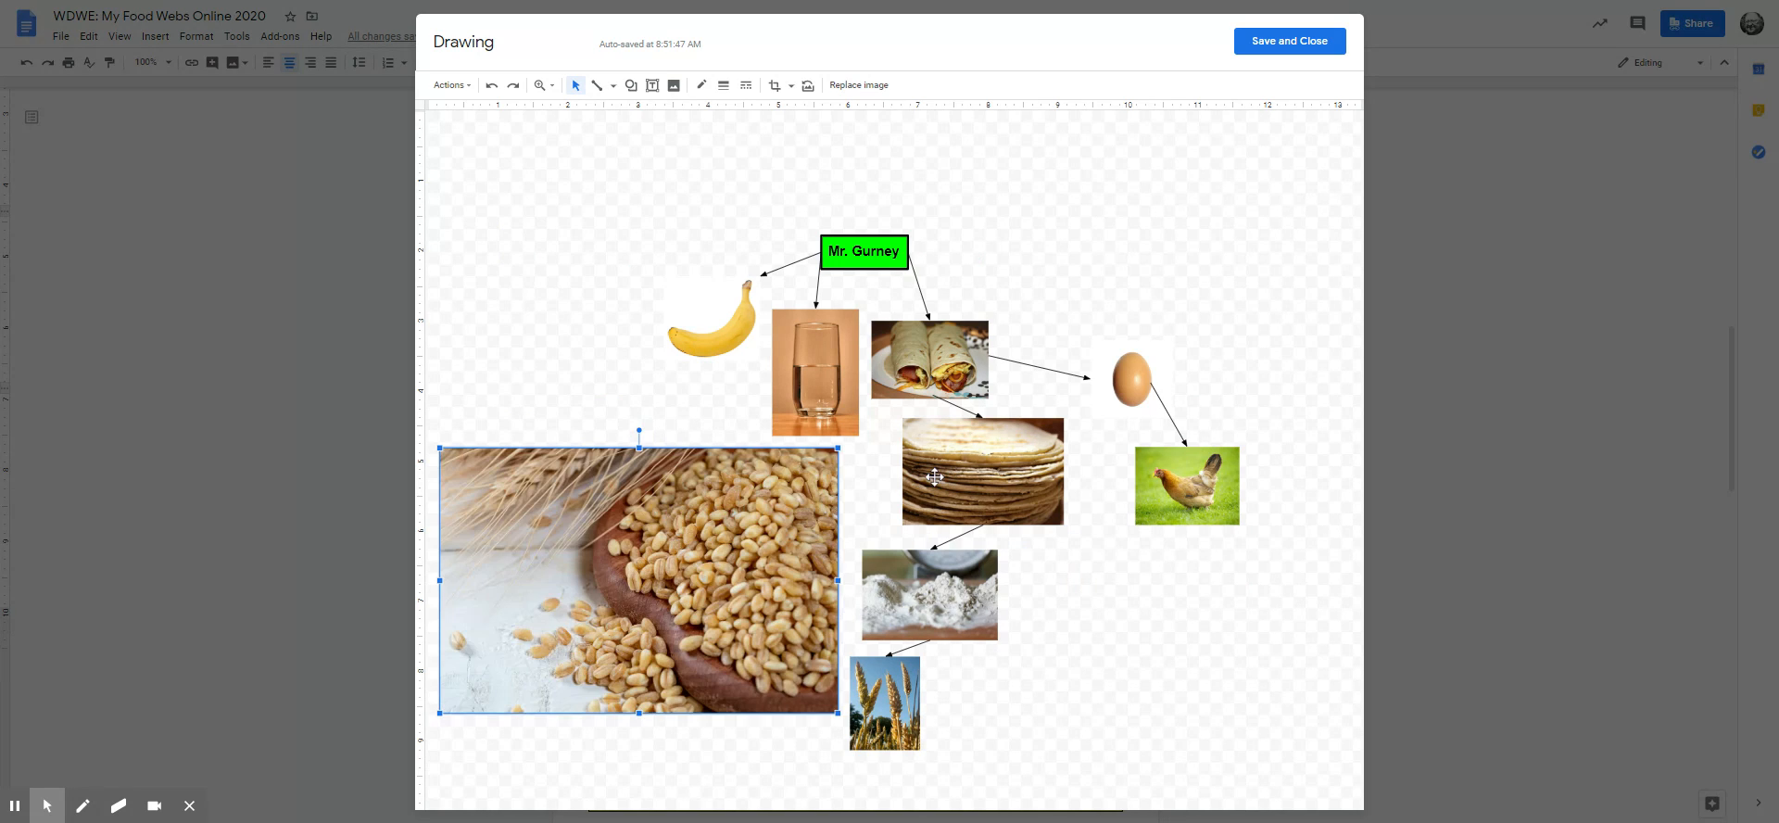
drag(729, 522, 1188, 604)
- Add duplicate arrows pointing from the hen to the grain, from the grain to the wheat, and from the wheat to the water glass
click(1180, 429)
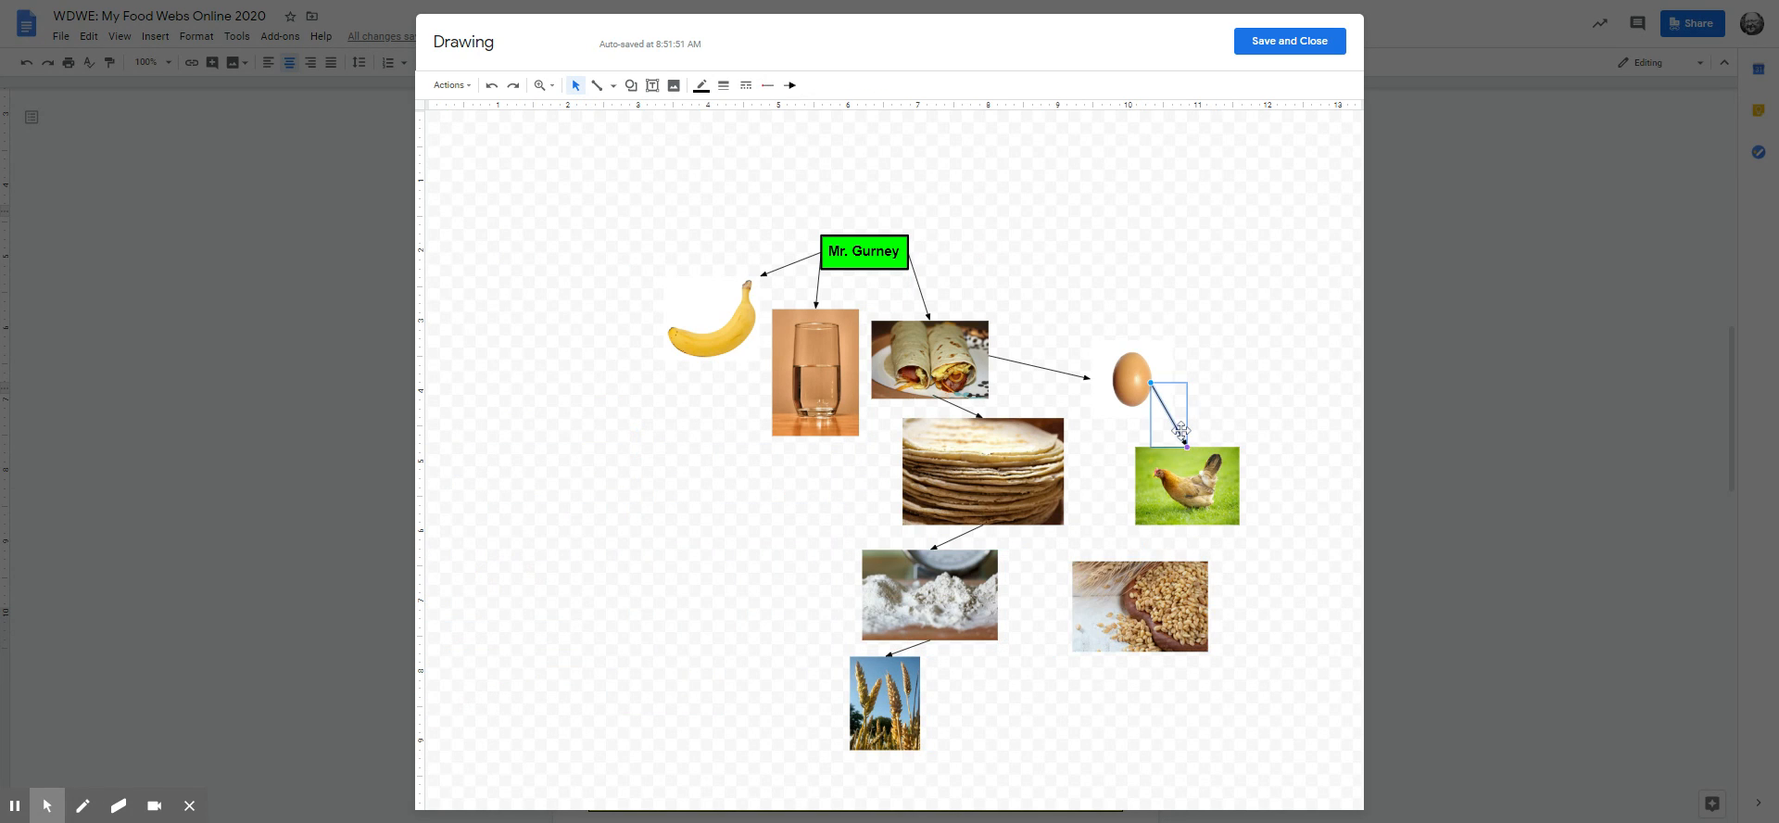
drag(1181, 429, 1188, 524)
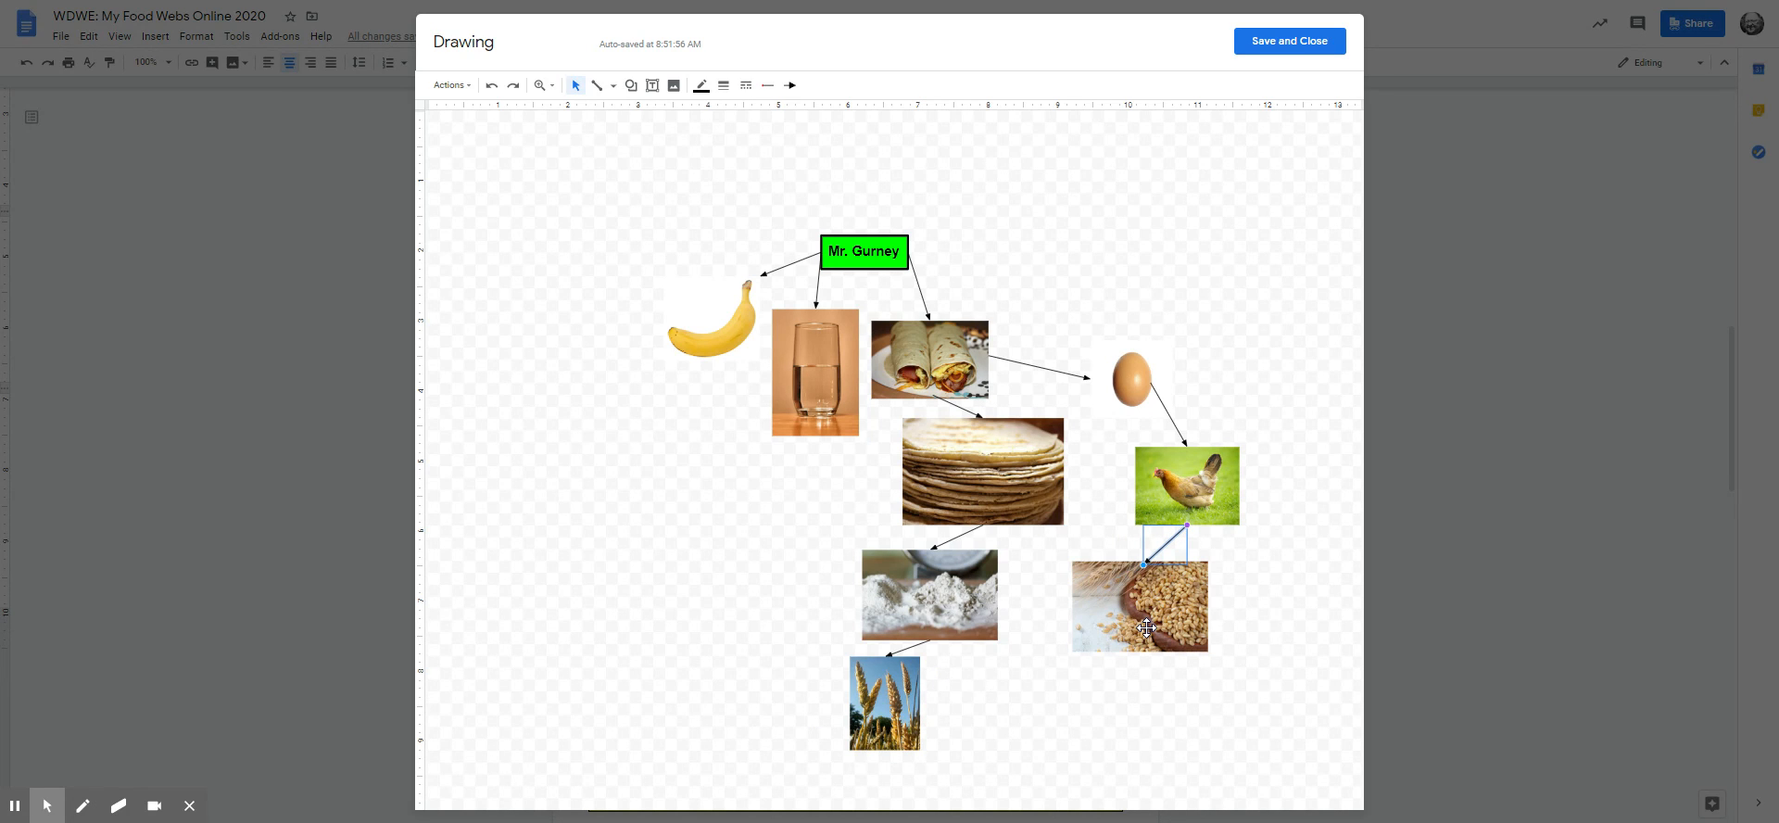
key(ctrl+d)
drag(1165, 560, 922, 705)
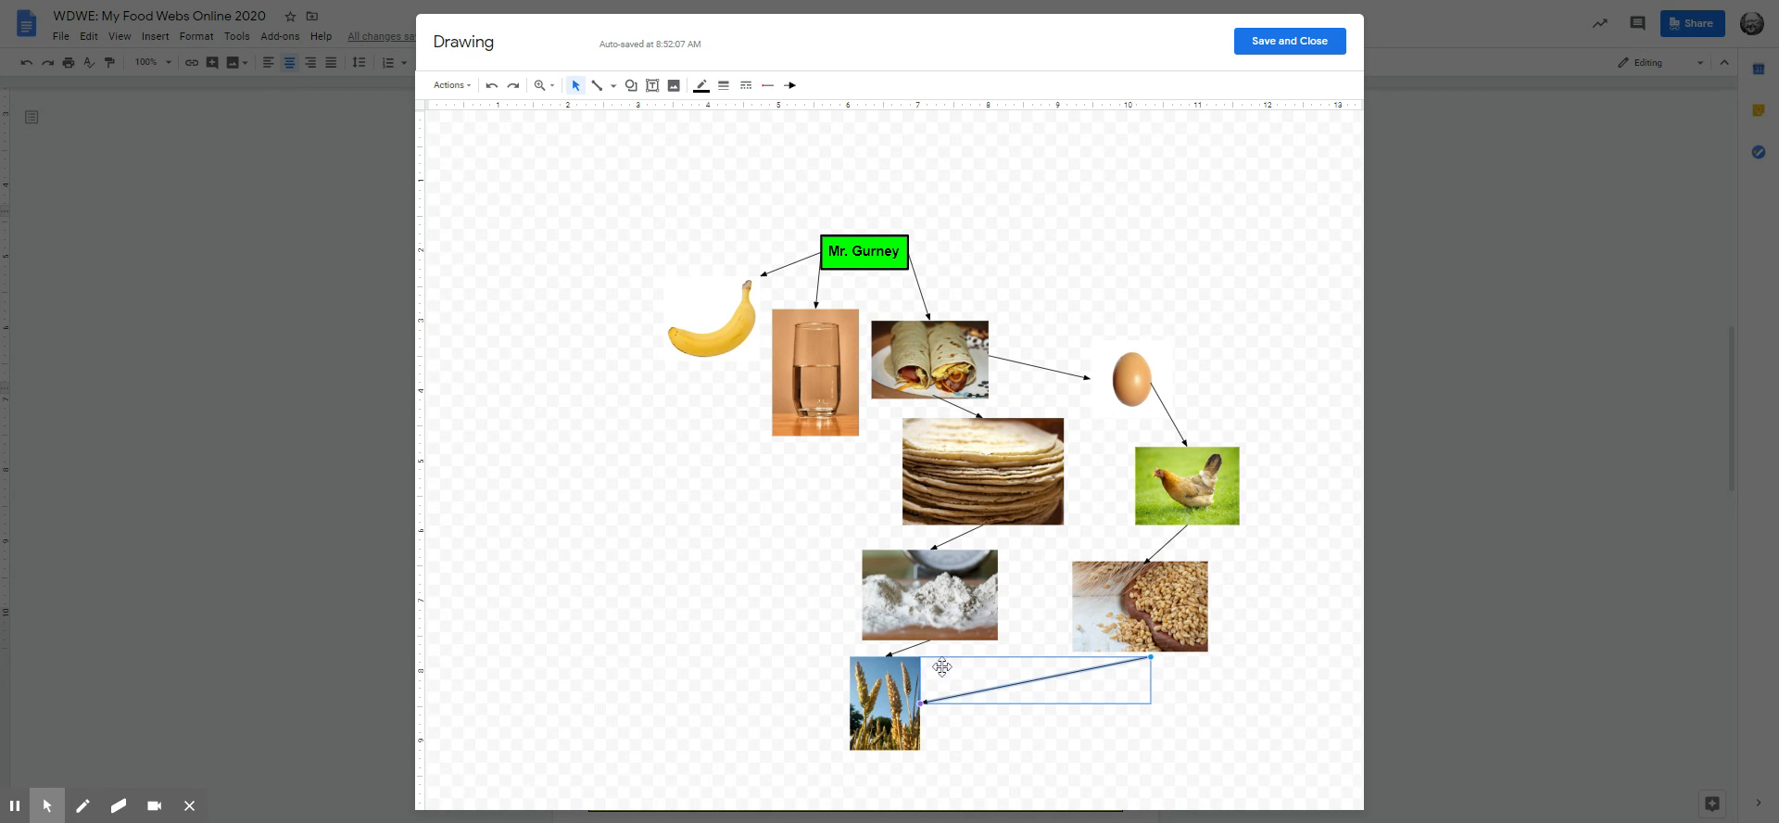
key(ctrl+d)
drag(973, 706, 797, 436)
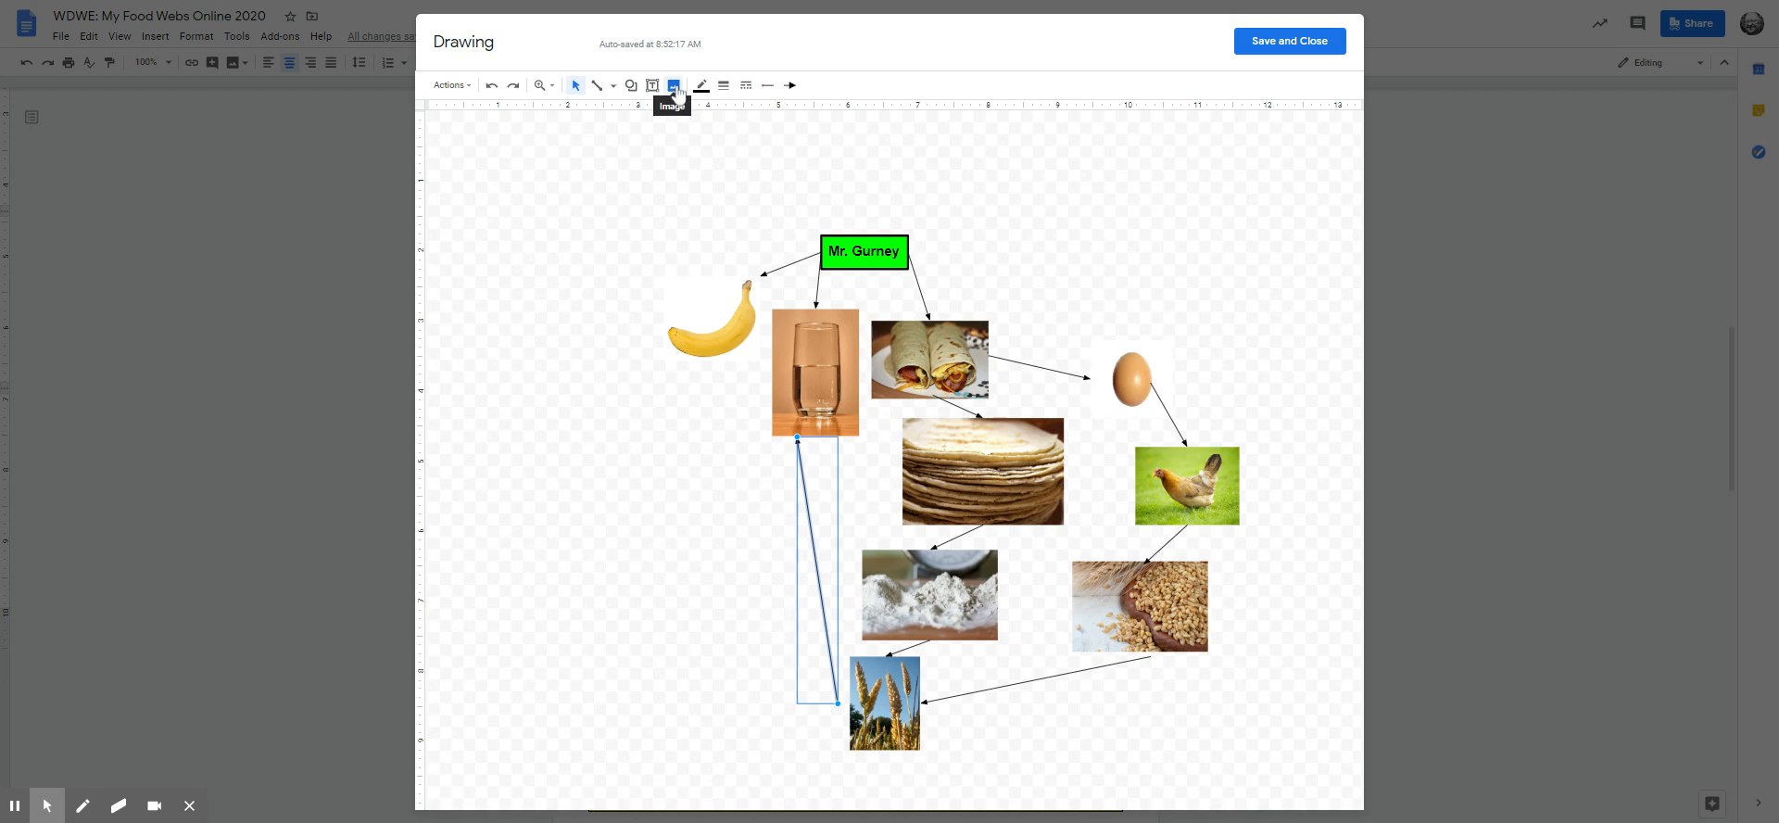
- Search the web images for "sun", insert the yellow sun with short rounded rays, and place it reduced to the left of the wheat
click(674, 85)
double_click(589, 305)
text(s)
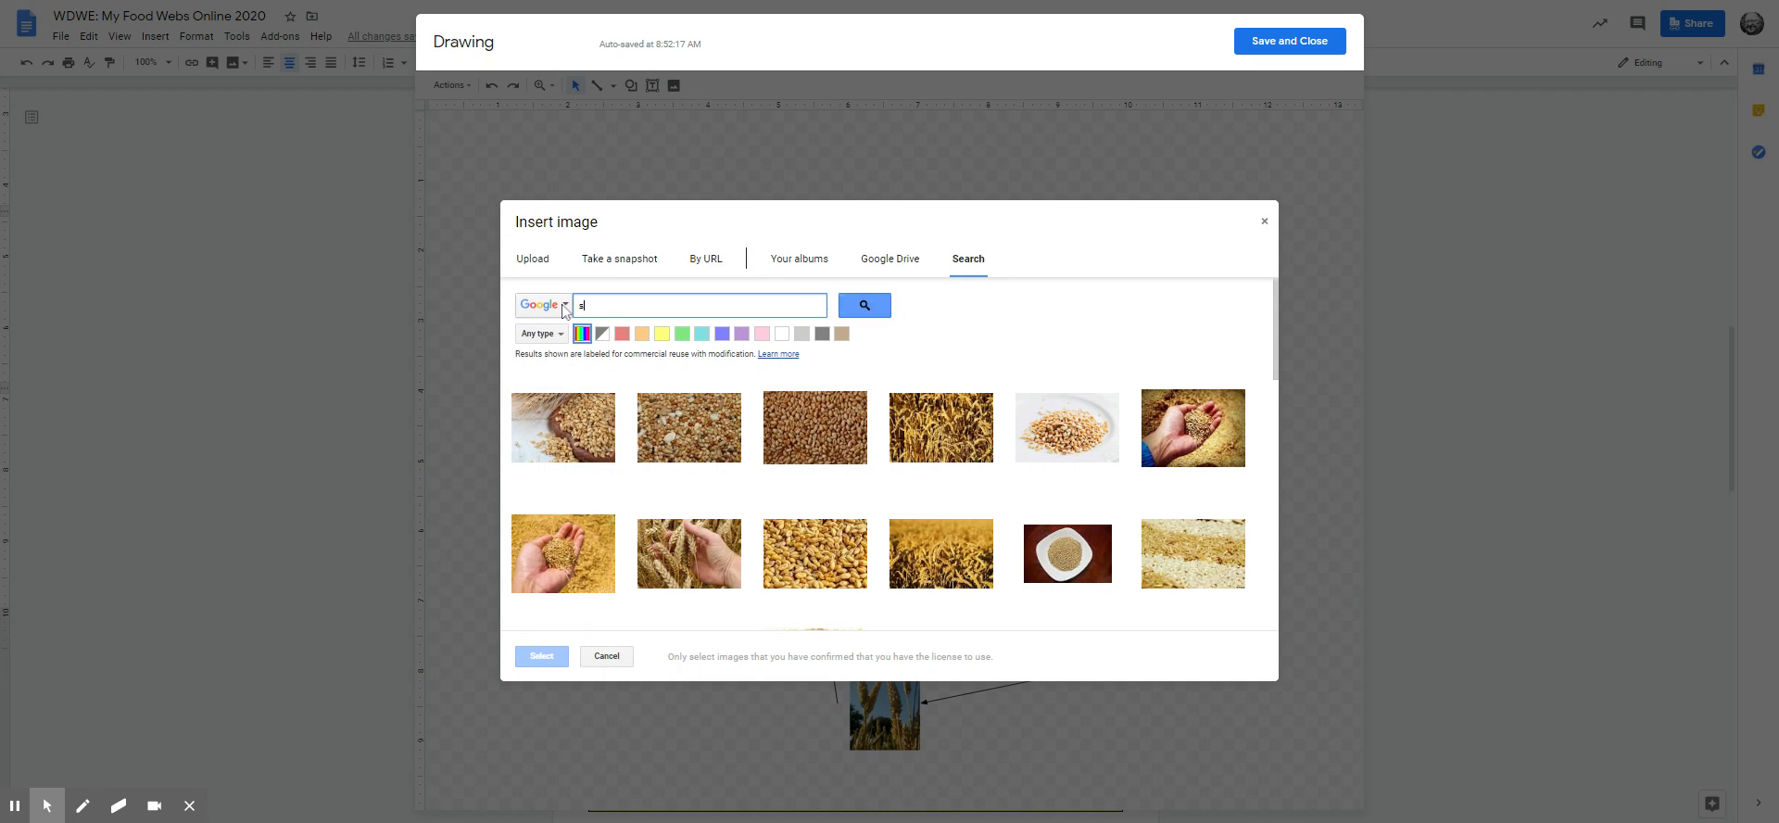
text(unlight)
key(Return)
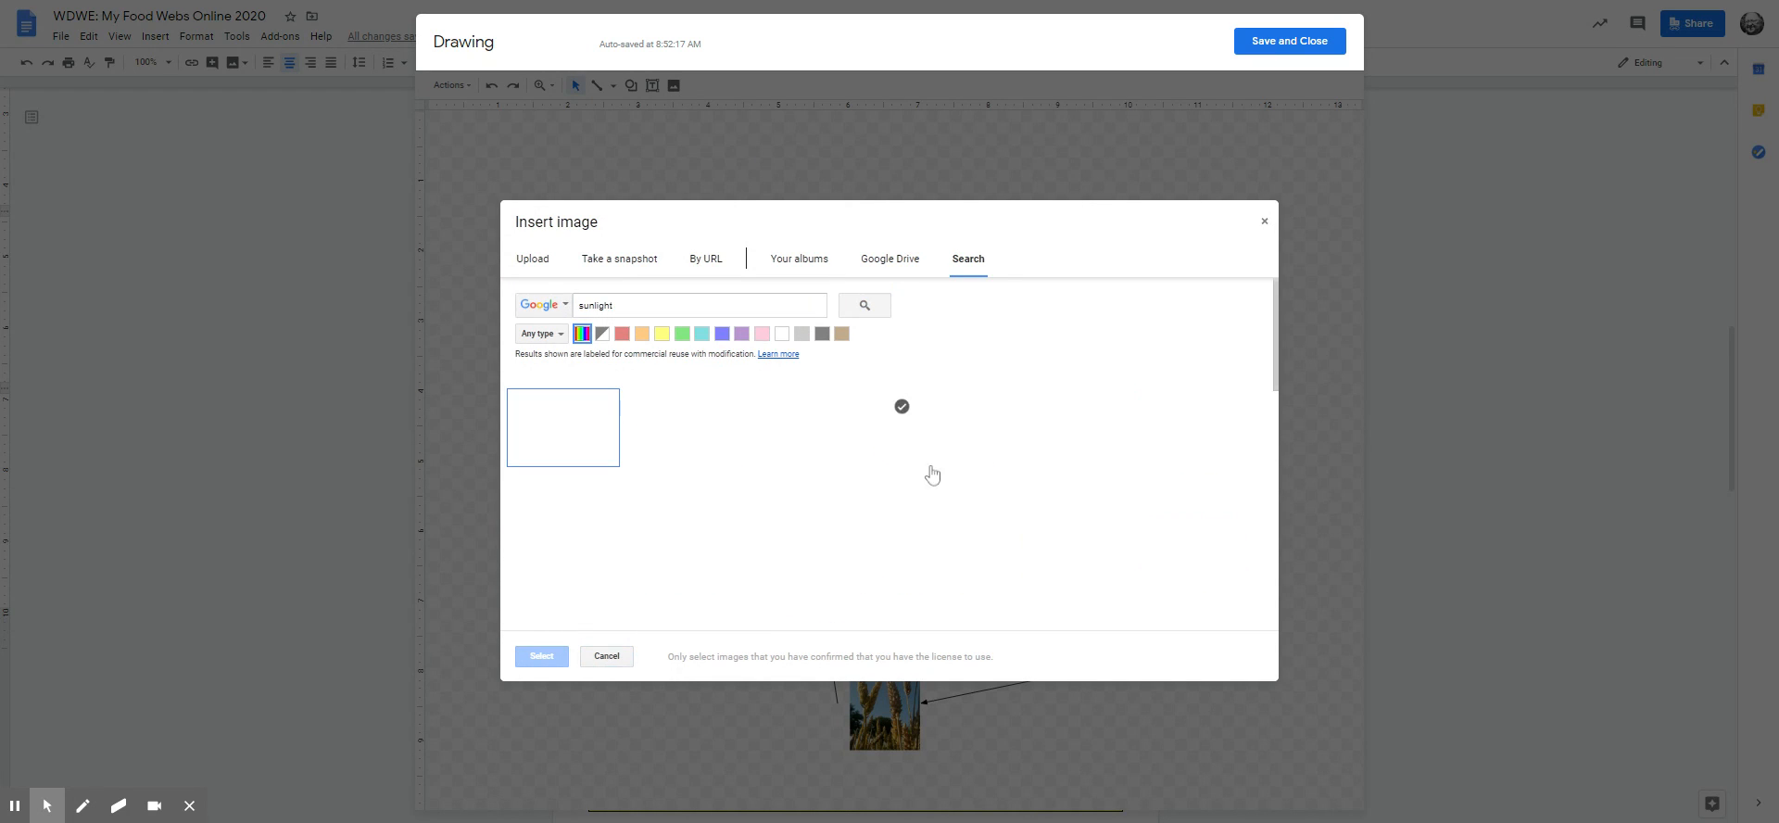
double_click(593, 305)
text(sun)
key(Return)
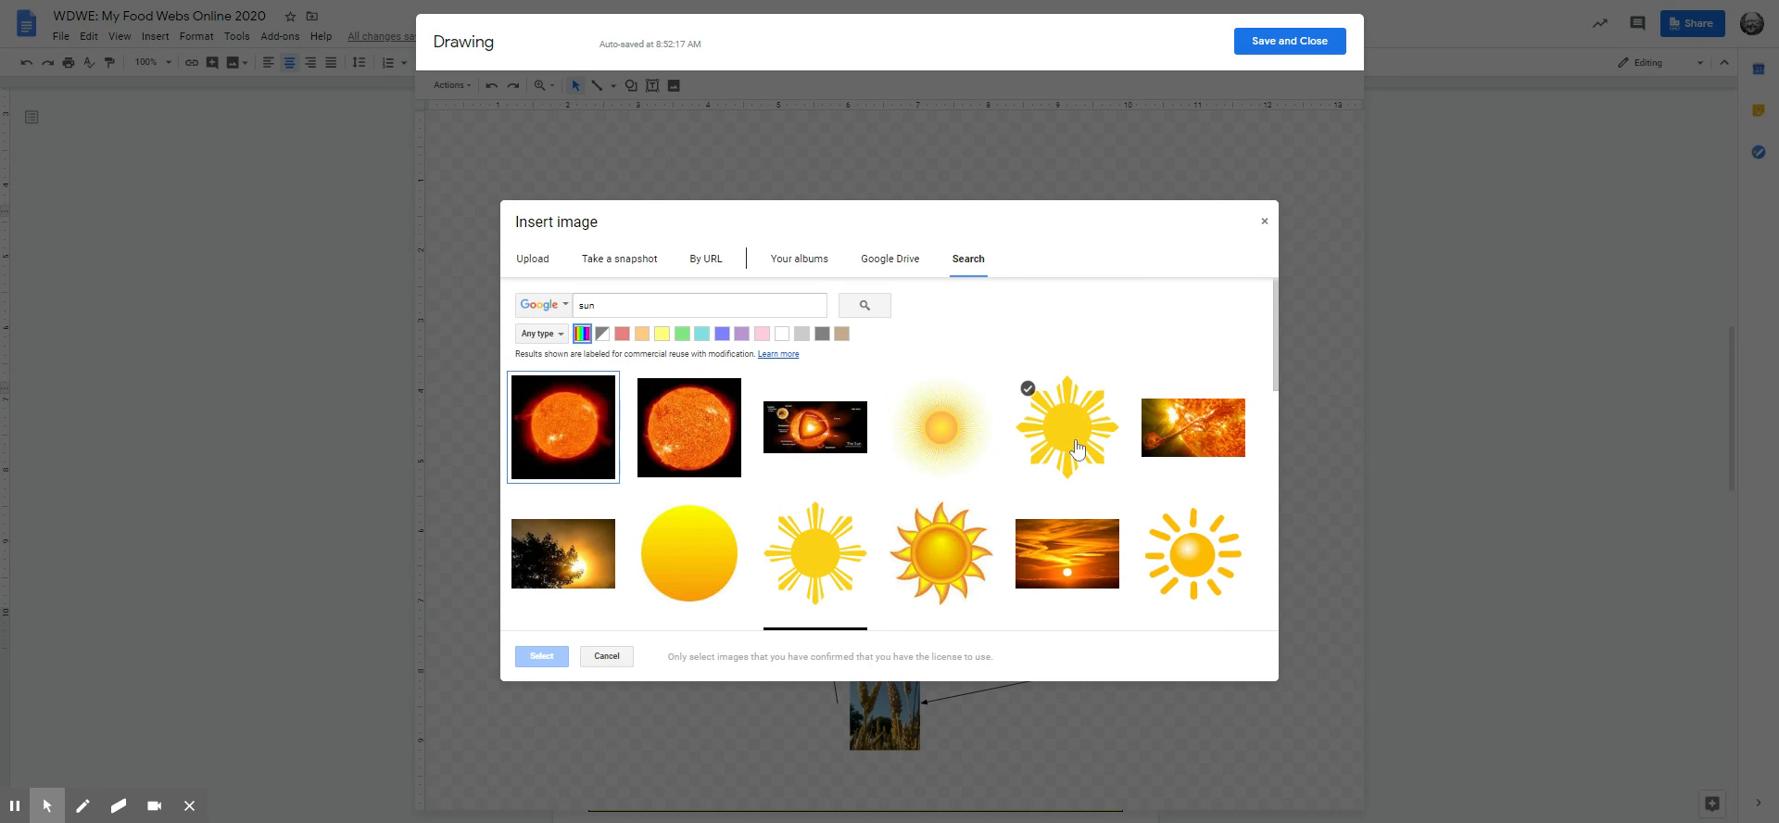
click(1173, 536)
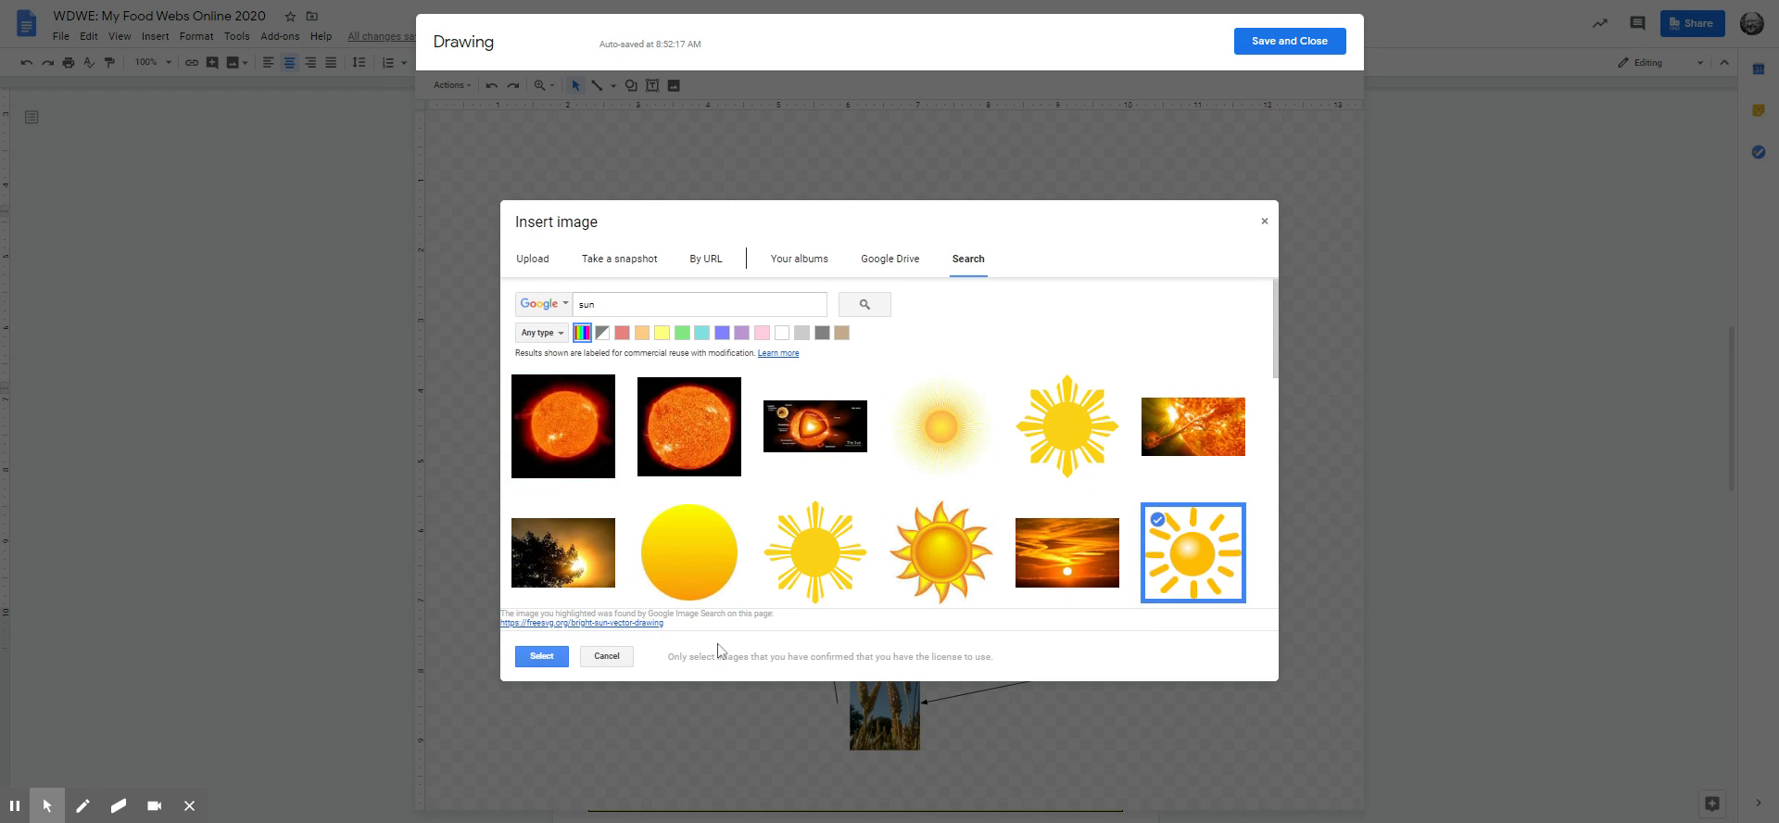
click(541, 656)
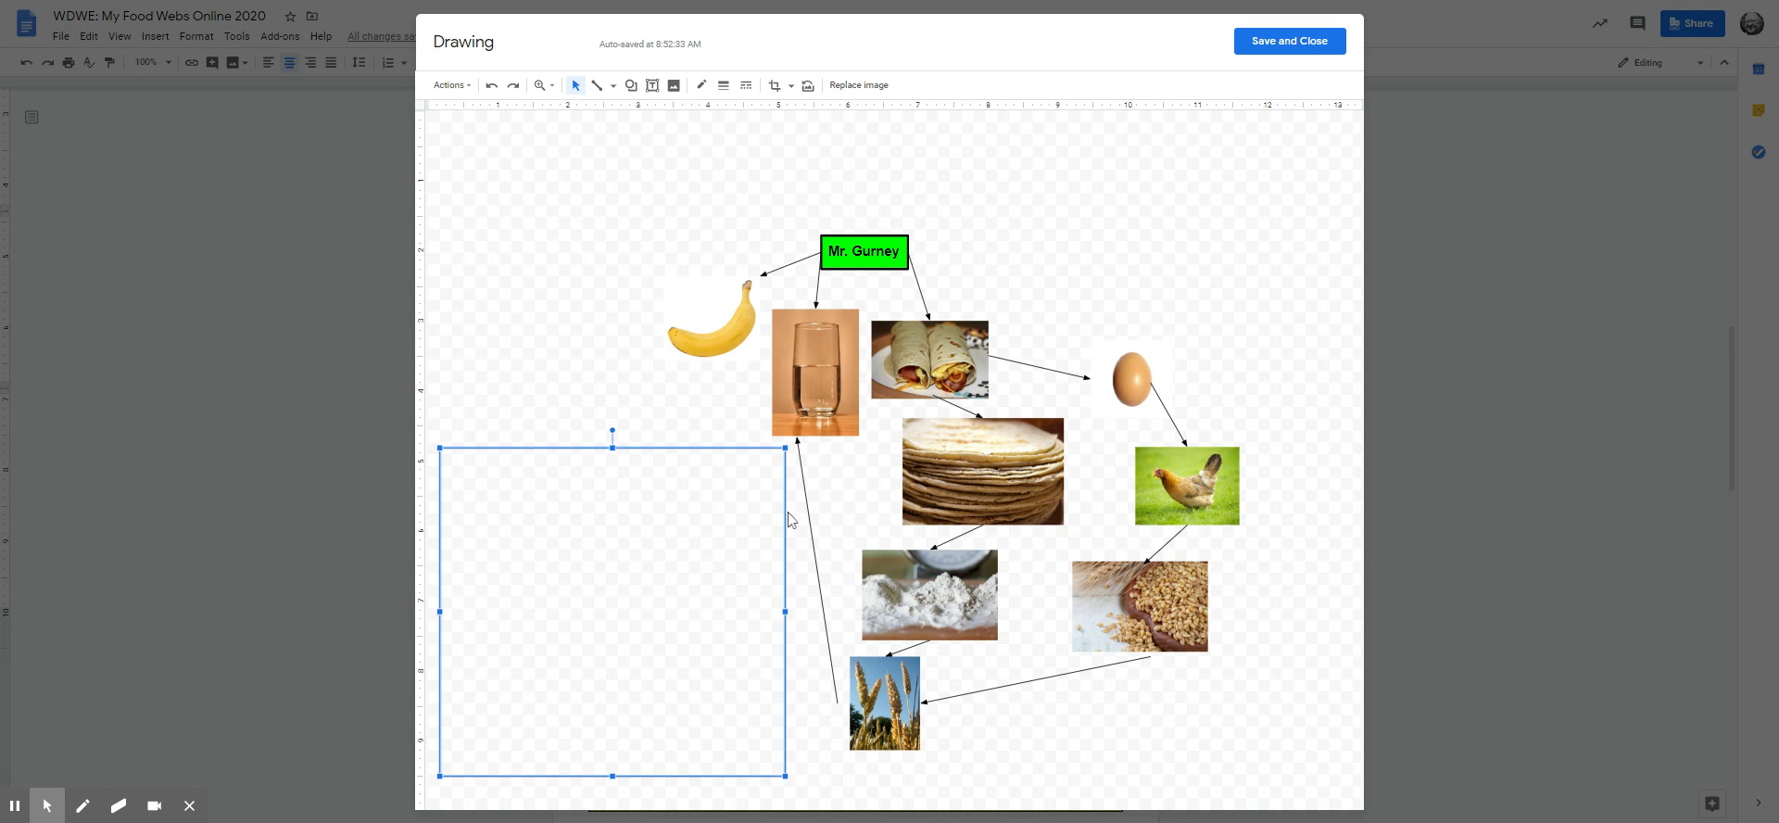
drag(786, 448, 603, 620)
drag(556, 686, 634, 625)
- Add a duplicate arrow pointing from the wheat to the sun, and save and close the drawing
click(971, 693)
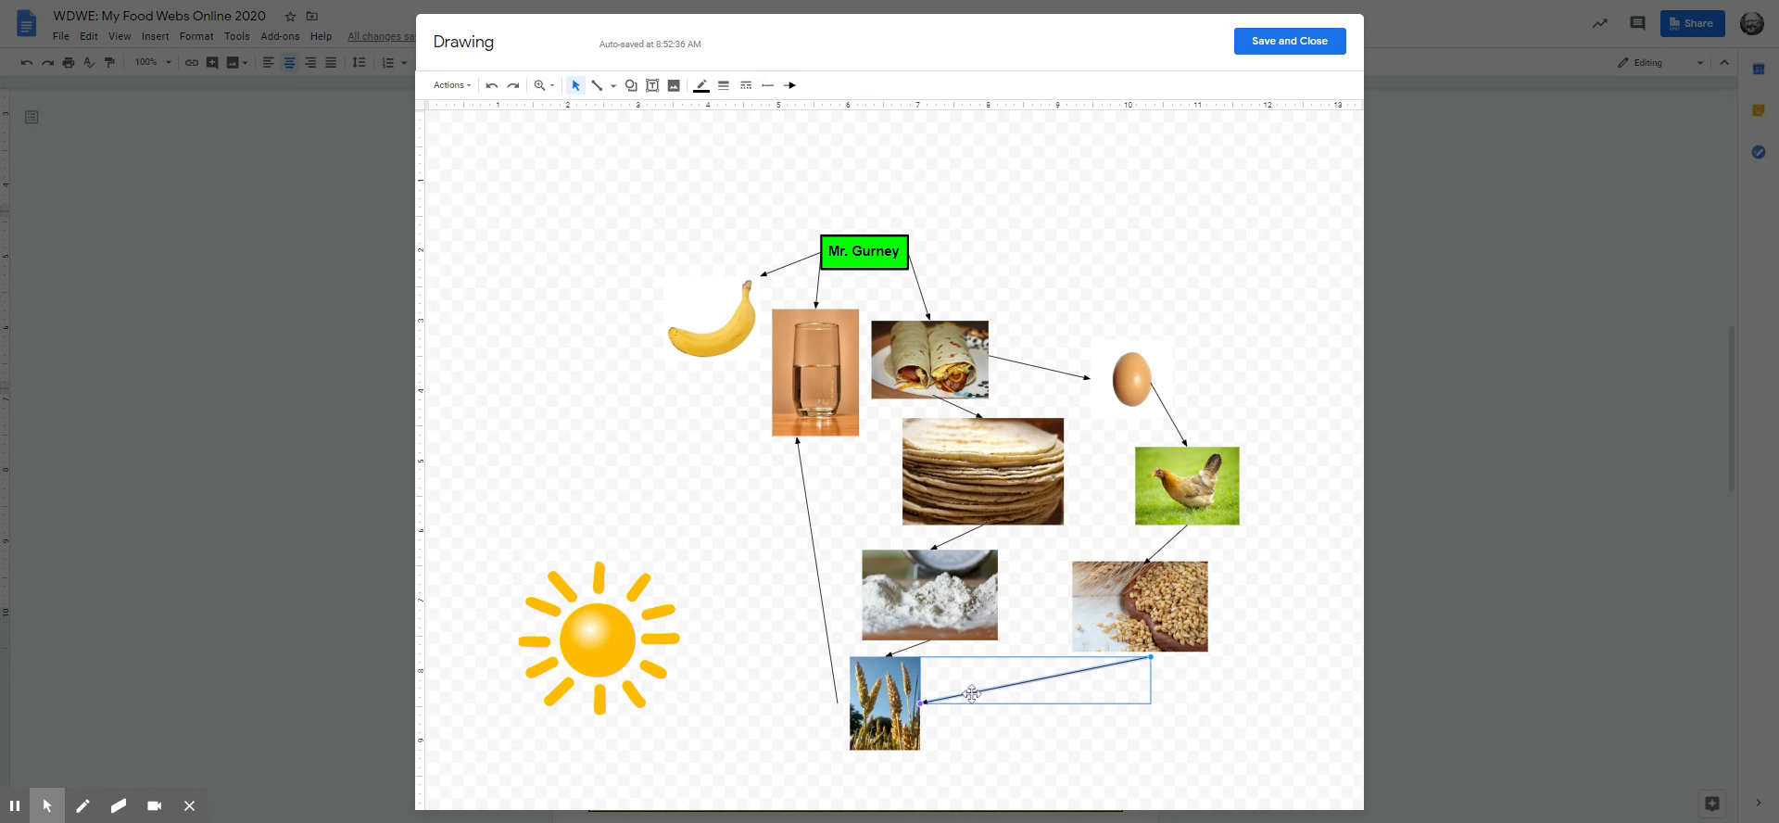
key(ctrl+d)
drag(1026, 699, 629, 661)
click(1140, 746)
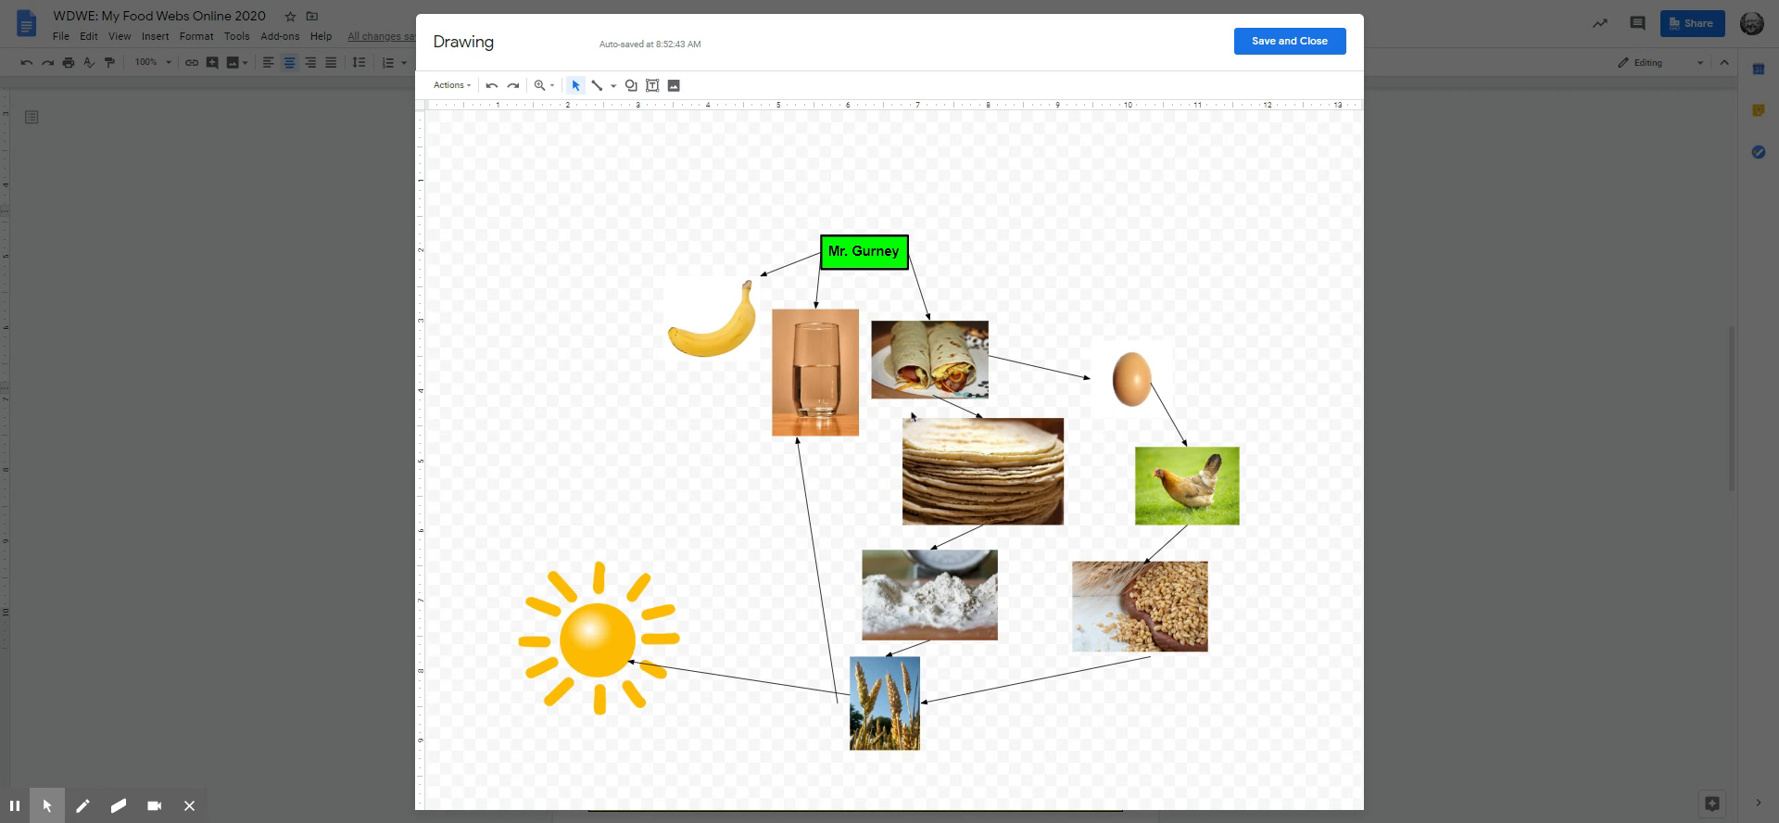
click(1303, 42)
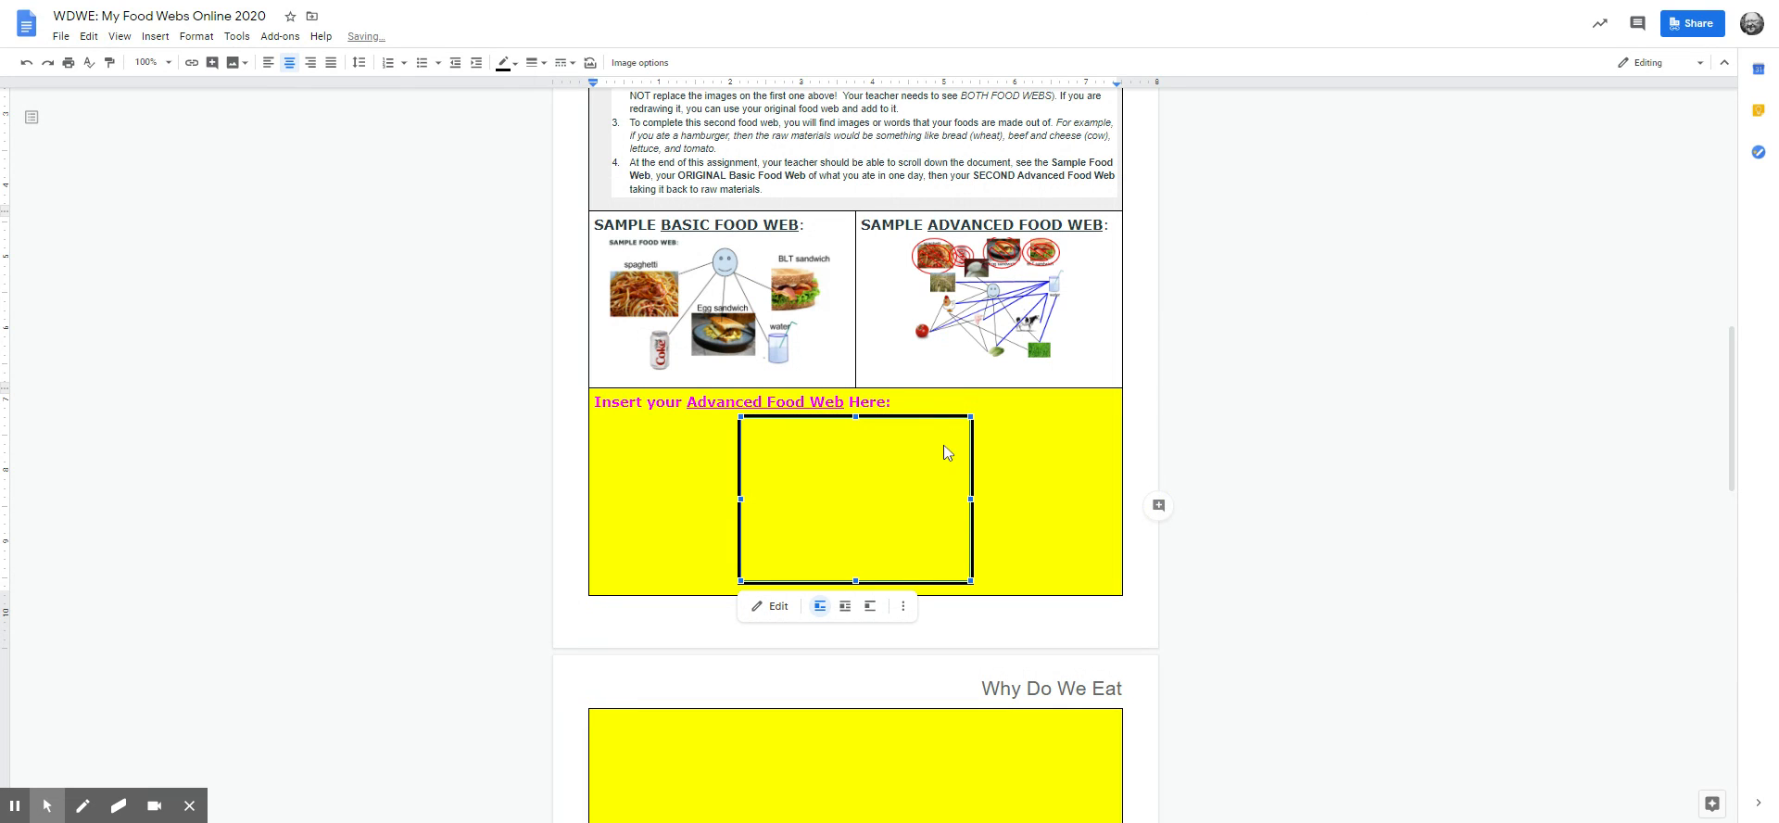